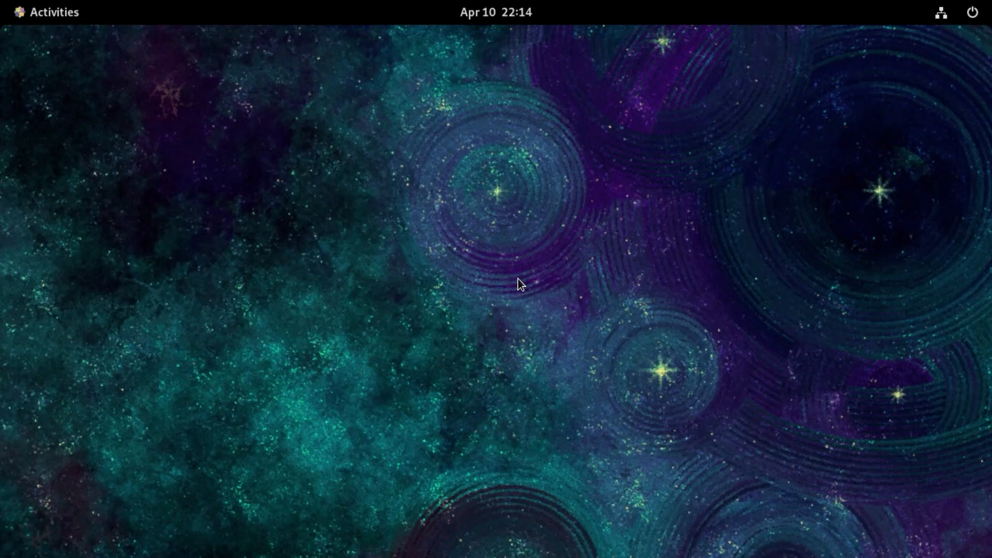
- Launch AhsayOBM from the desktop's list of installed applications
click(54, 16)
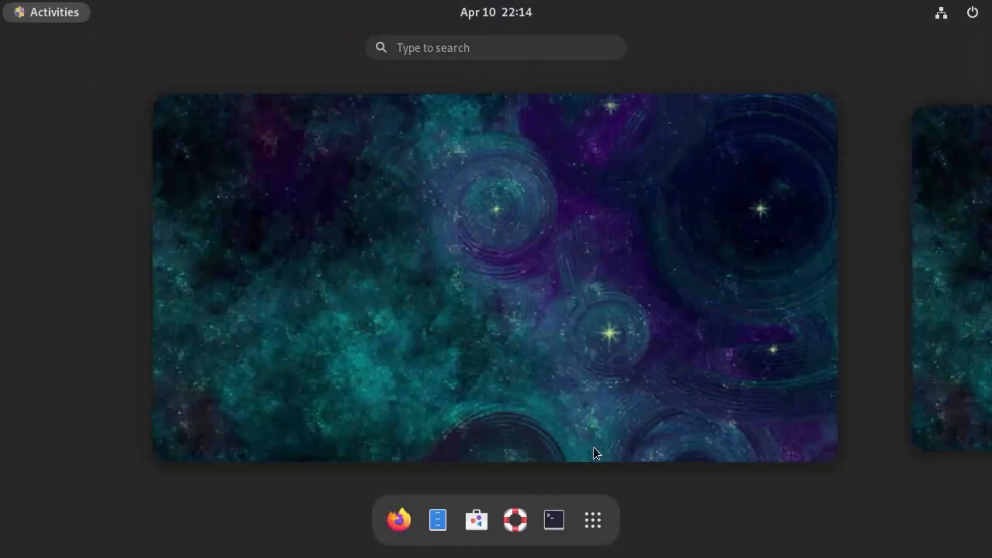
click(596, 531)
click(135, 308)
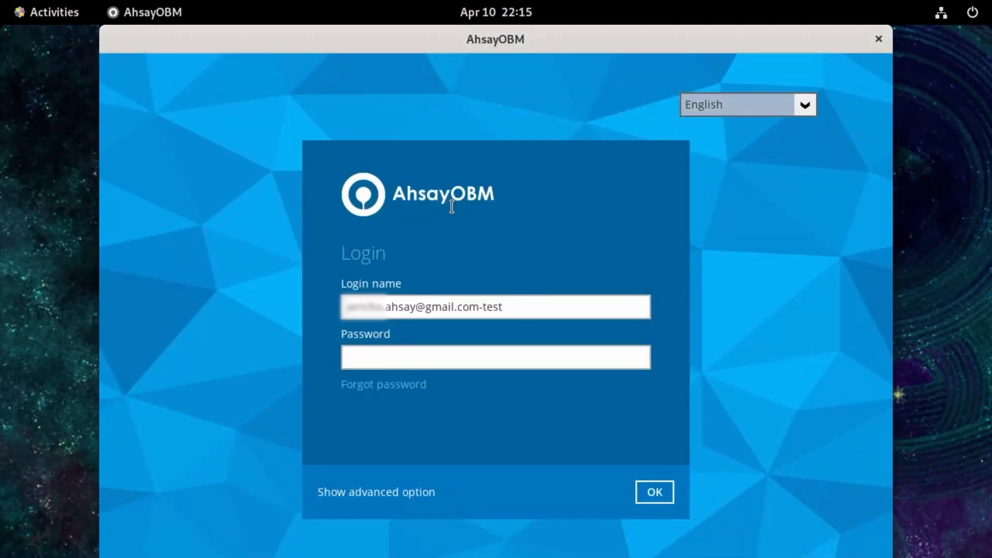
- Log in to AhsayOBM by entering the account password for the prefilled login name
click(442, 360)
text(*******)
key(Return)
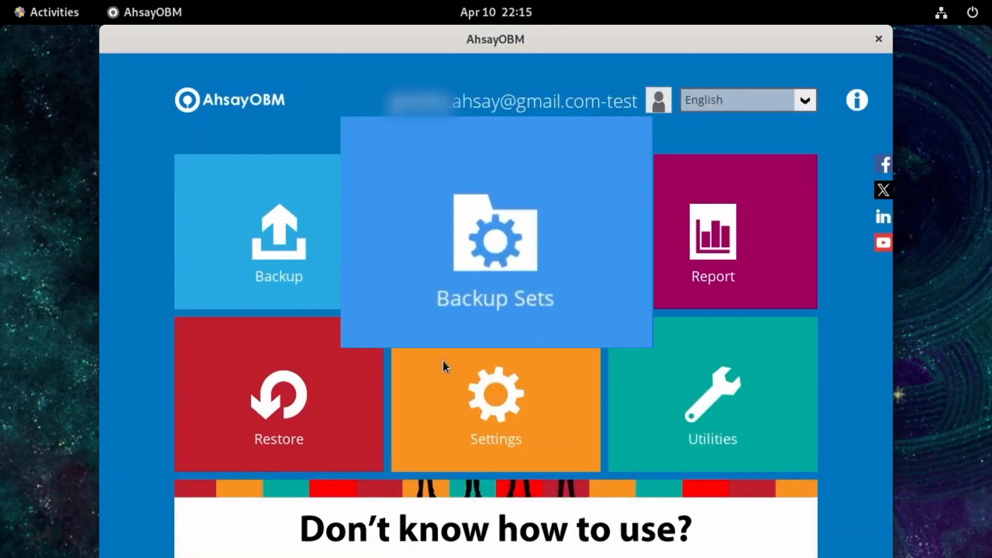
- Create a new backup set named "File Backup Linux GUI Test" with the File Backup type and continue to its source
click(476, 211)
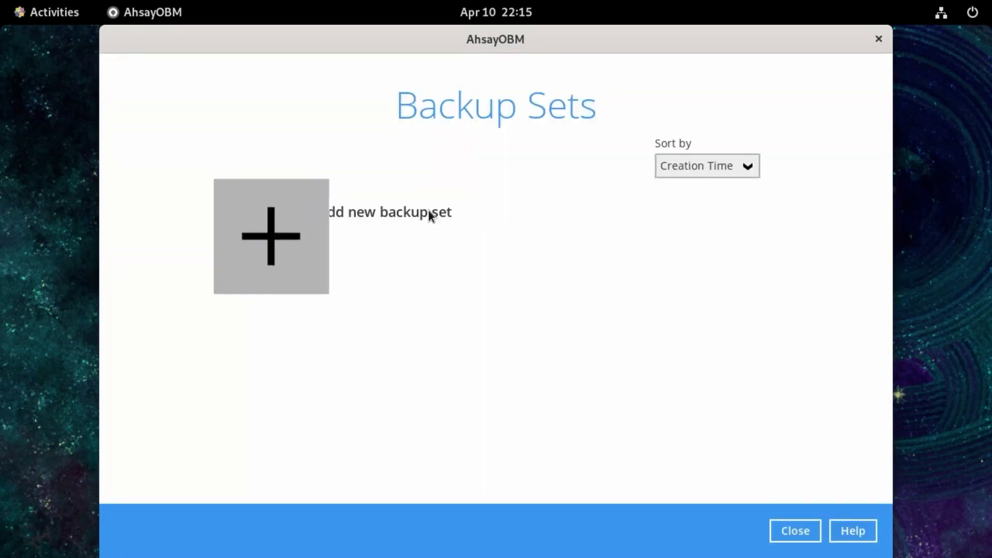
click(291, 231)
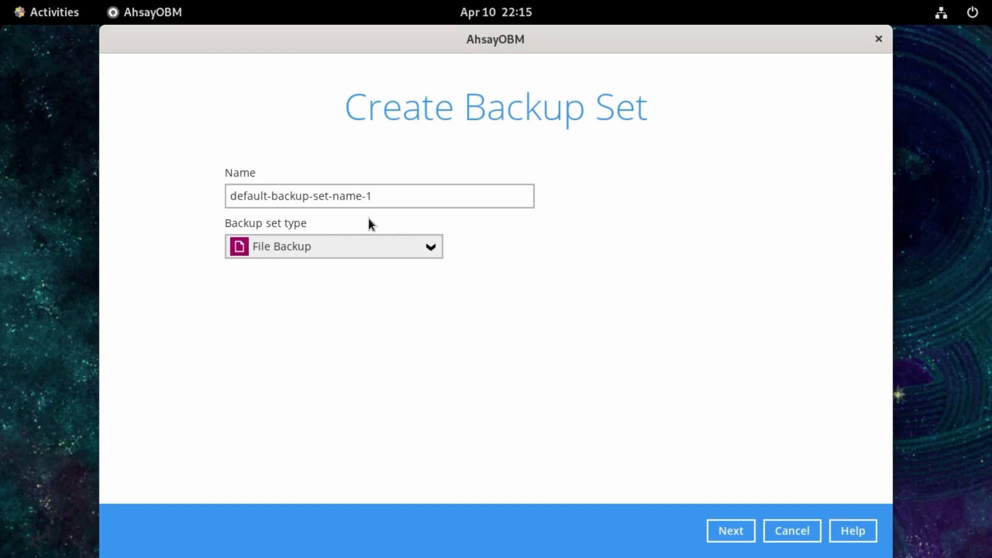
triple_click(385, 197)
text(File Backup Linux GUI Test)
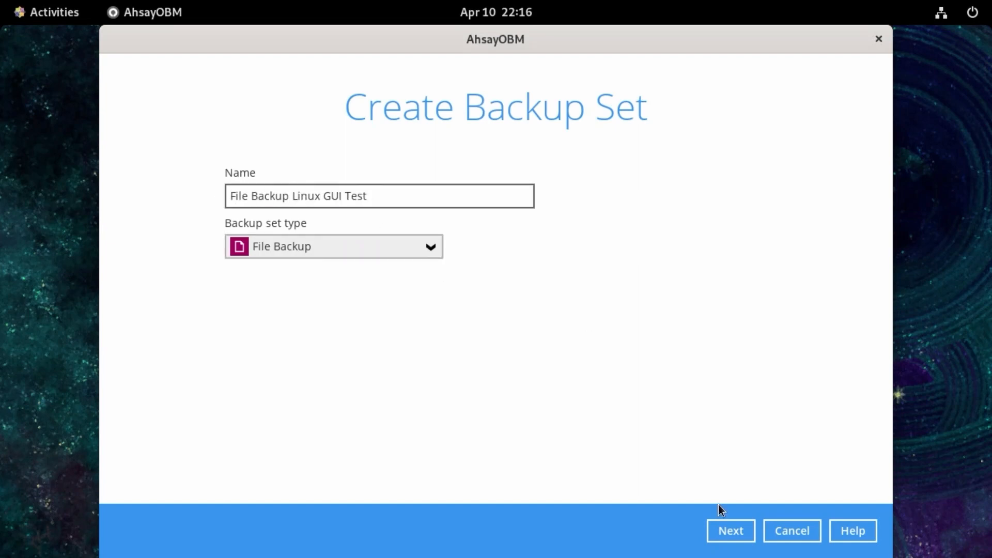
click(731, 531)
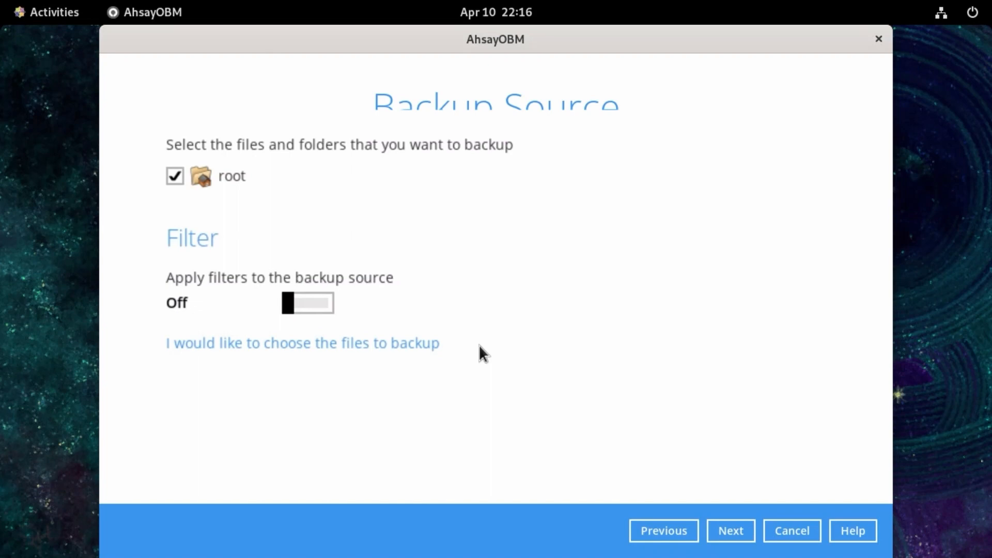
- Deselect the whole root folder as source and open the advanced file selection with individual files shown
click(231, 176)
click(339, 345)
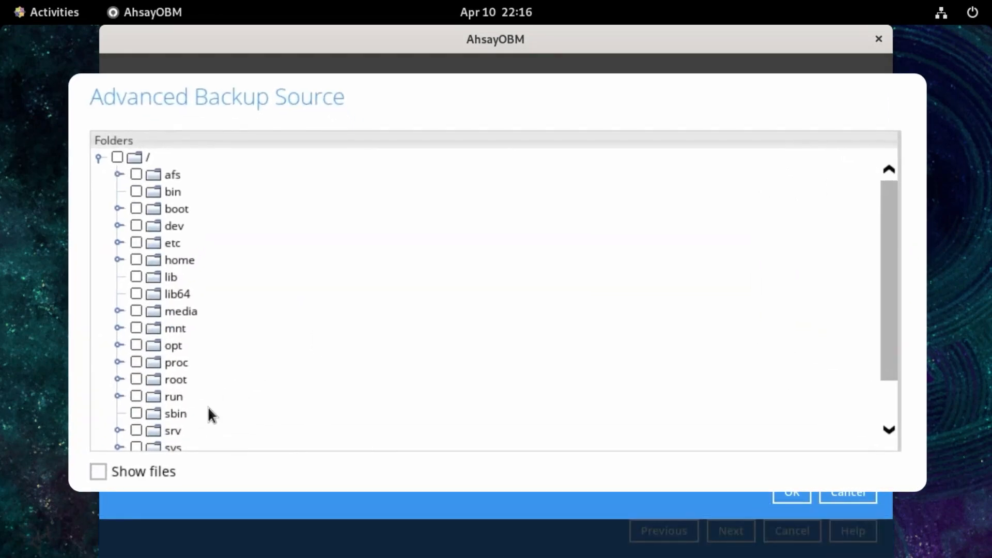
click(98, 471)
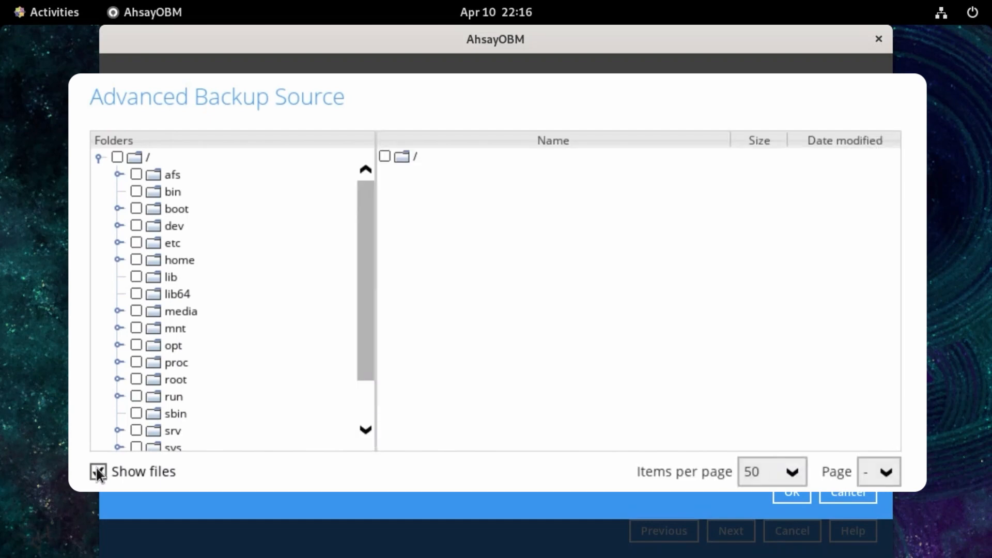
- Select the Documents, Music, Test and Videos folders under root as backup source and continue to the schedule
click(119, 380)
click(155, 340)
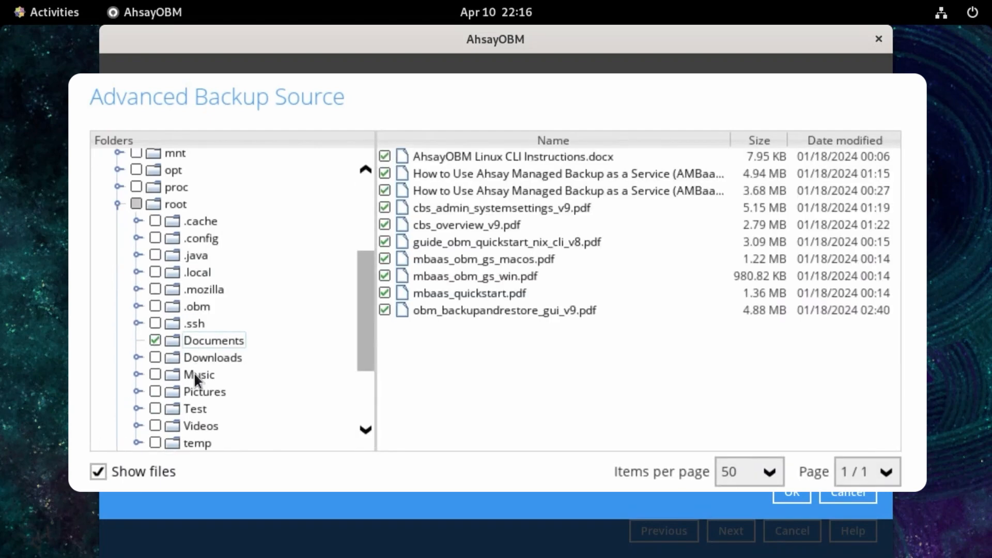
click(155, 374)
click(174, 409)
click(155, 425)
click(782, 489)
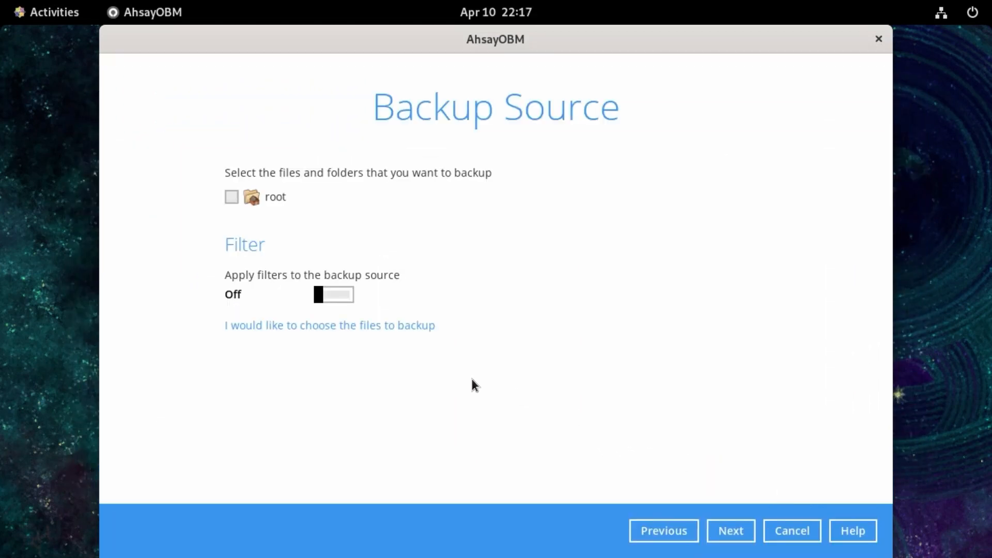
click(743, 531)
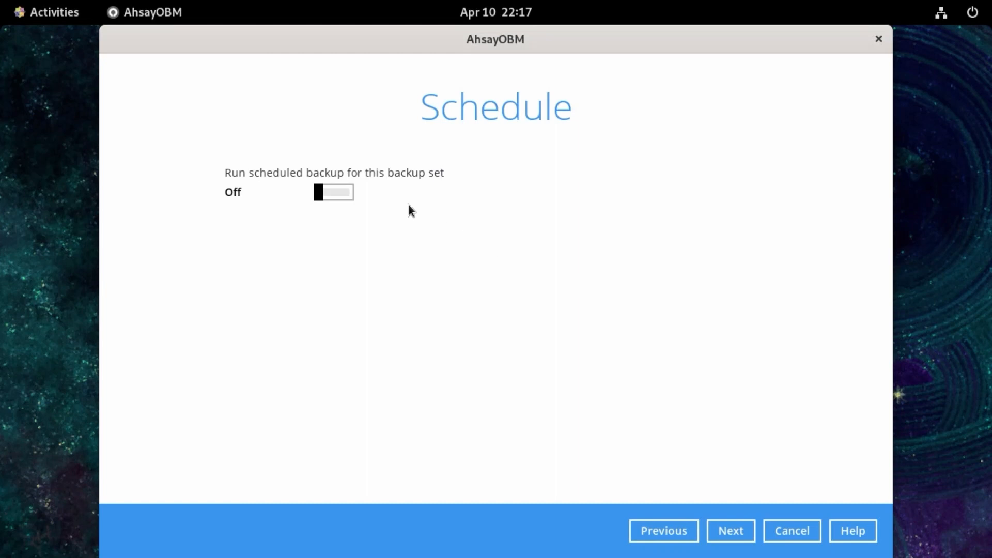
- Turn on scheduled backups for this backup set and start a new backup schedule
click(323, 197)
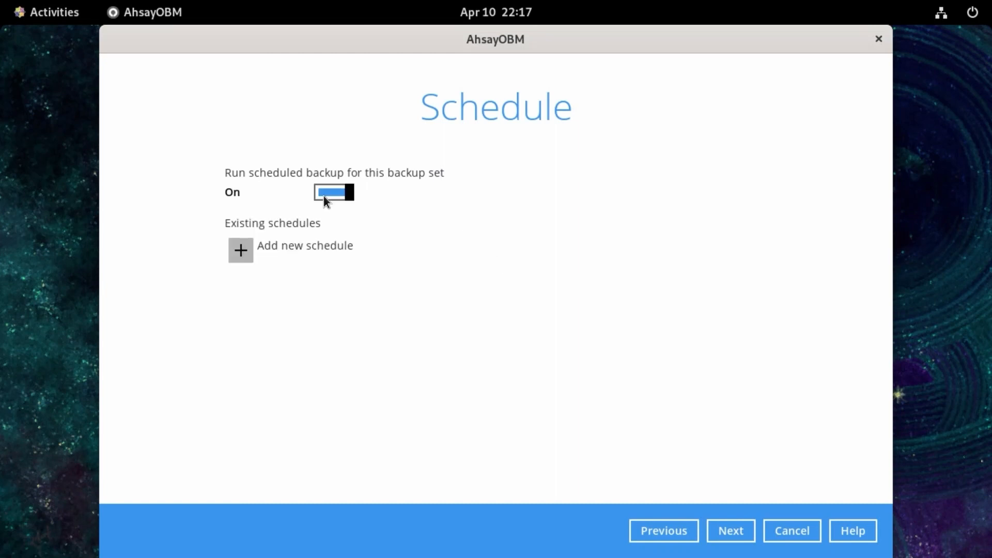
click(241, 251)
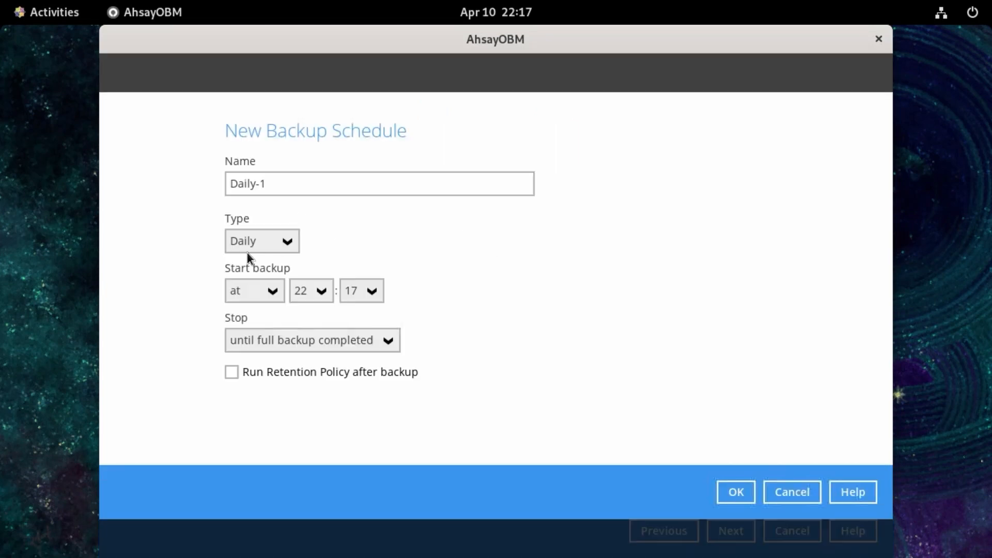
drag(310, 184, 233, 178)
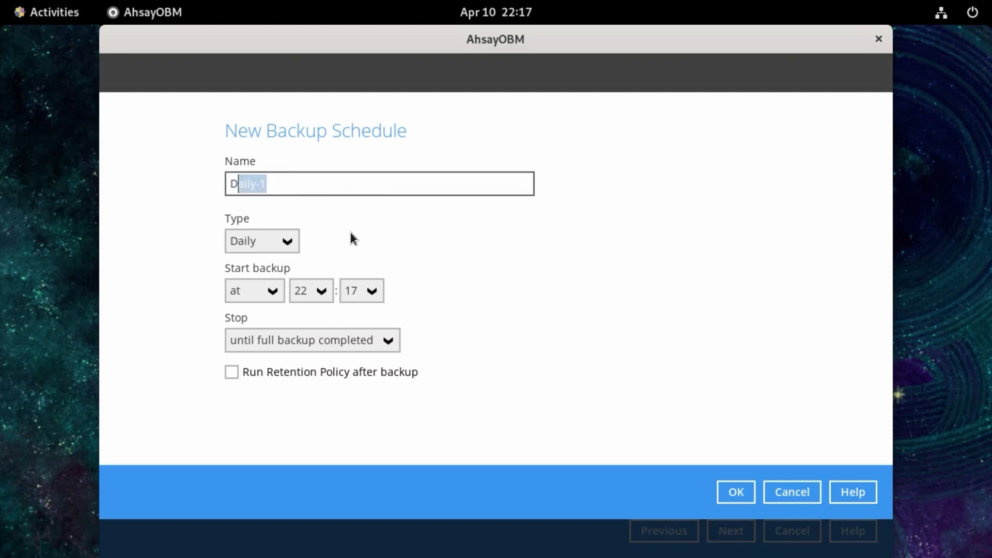
- Examine the settings offered by the Weekly, Monthly and Custom schedule types and return the type to Daily
click(269, 240)
click(254, 257)
click(286, 242)
click(259, 284)
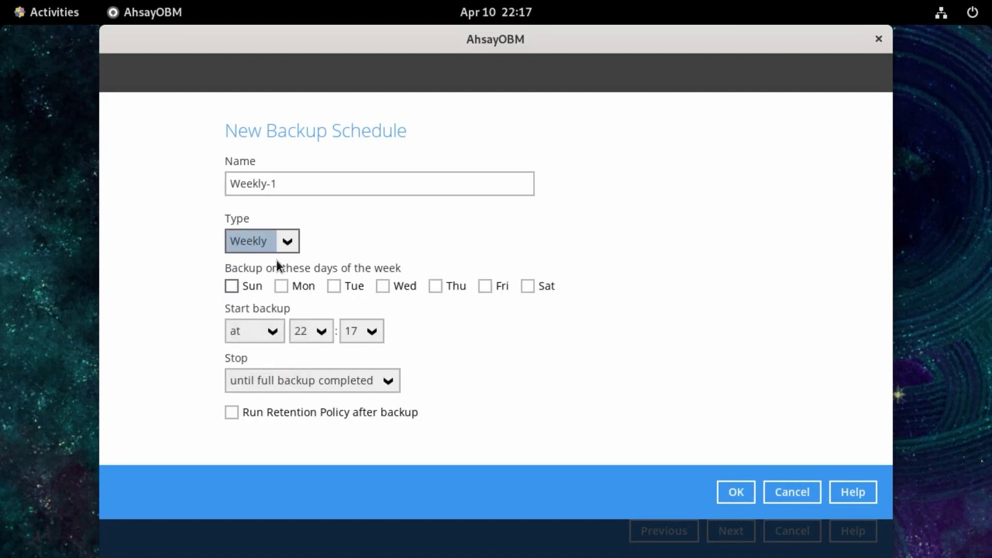
click(289, 240)
click(265, 307)
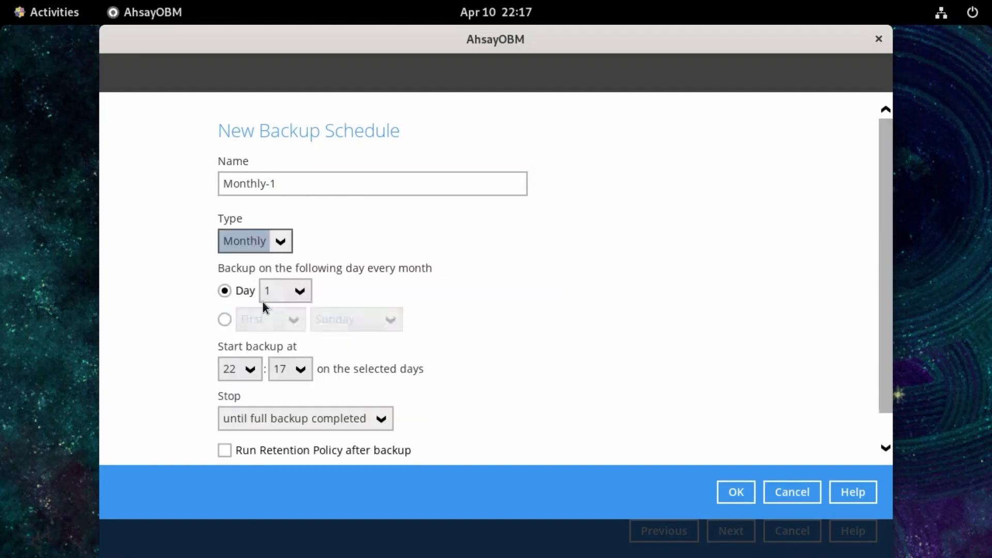
click(280, 239)
click(249, 327)
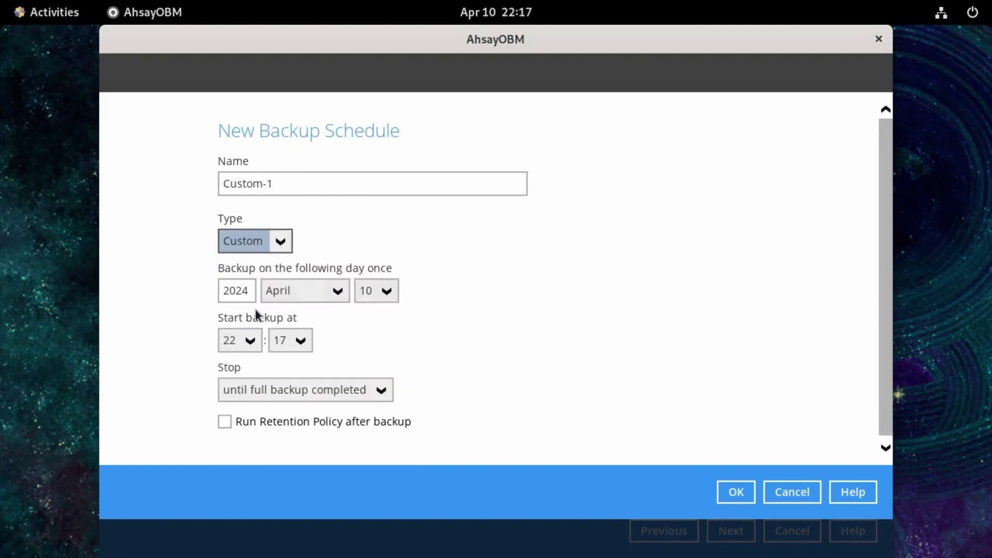
click(277, 240)
click(254, 268)
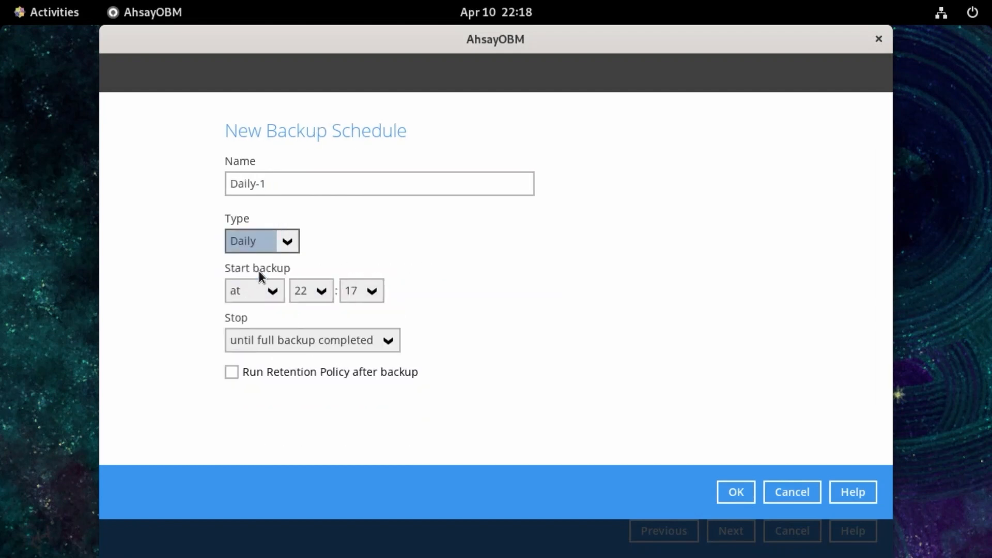
- Examine the start options "at" and "every" with the available intervals, and return the start mode to "at"
click(278, 289)
click(259, 315)
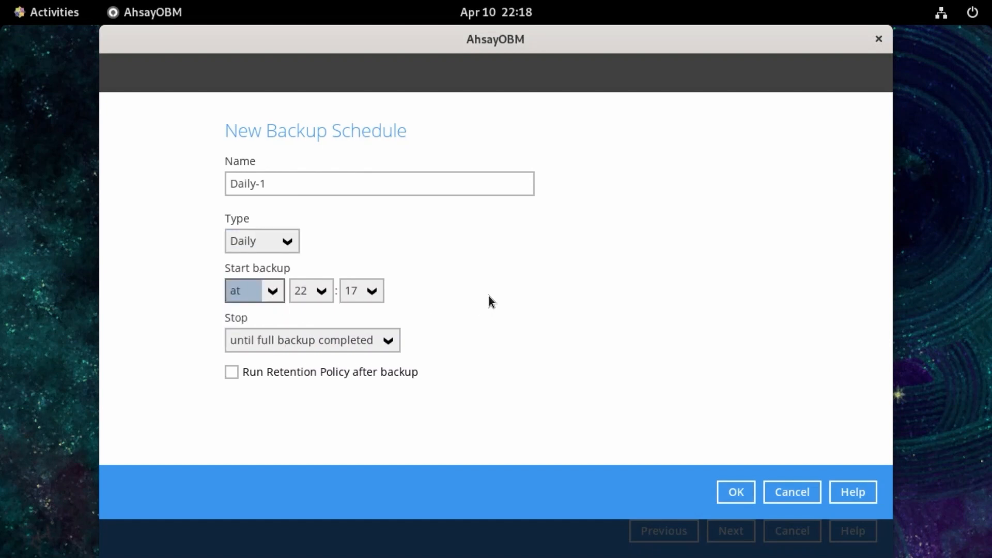
click(272, 291)
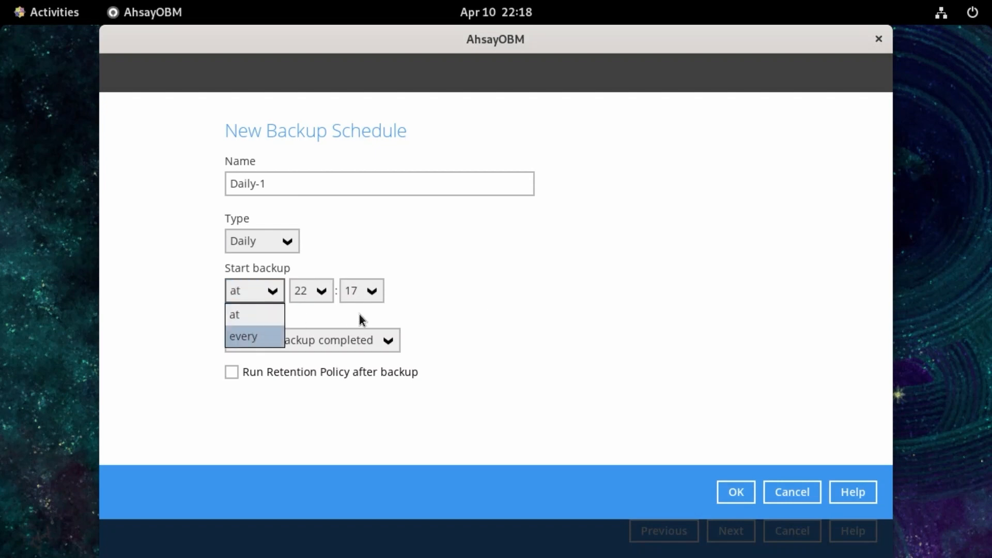
key(Return)
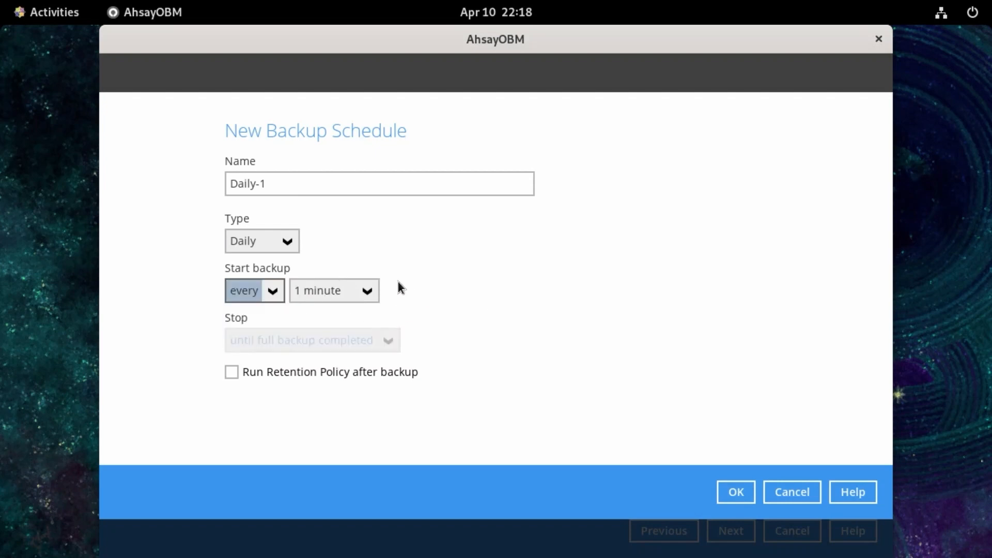
click(368, 290)
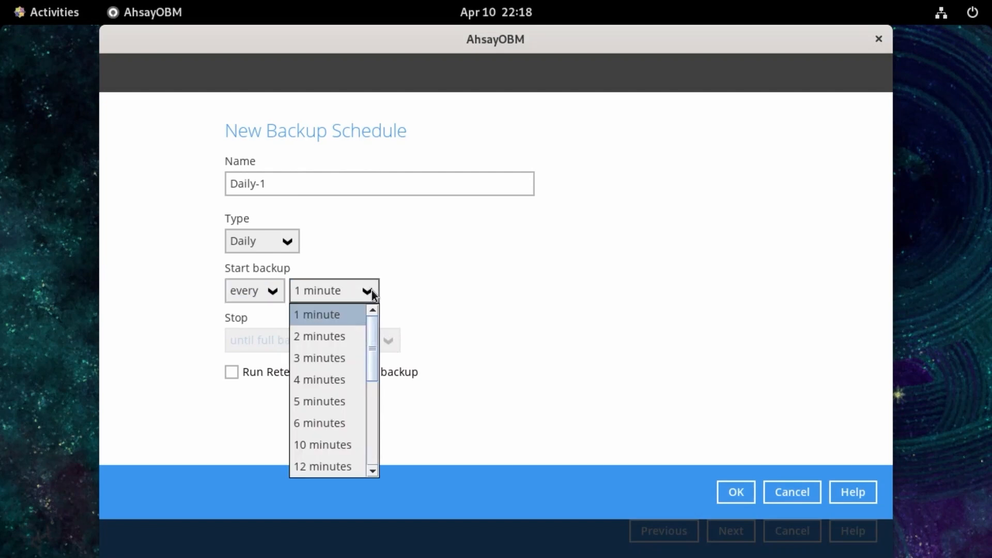
drag(373, 325, 364, 440)
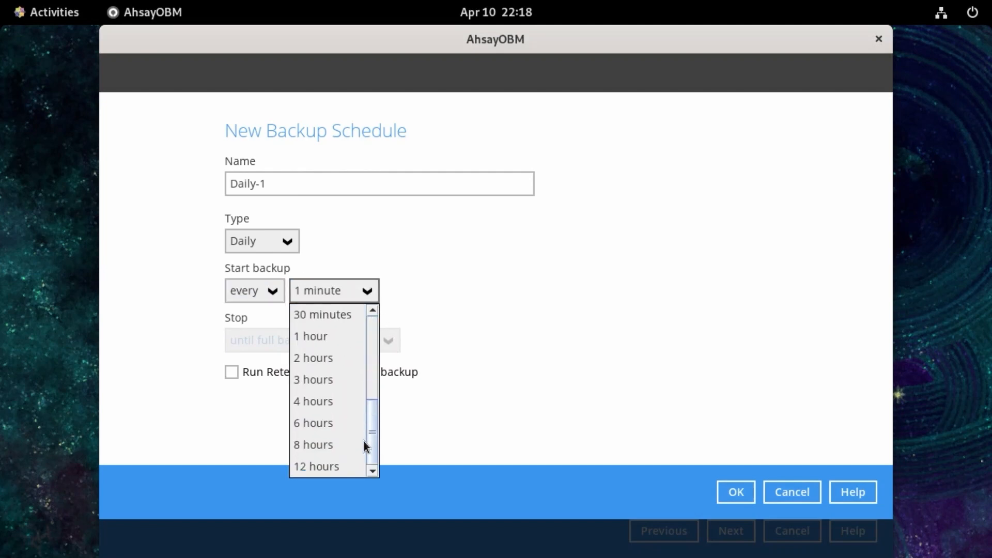
click(427, 278)
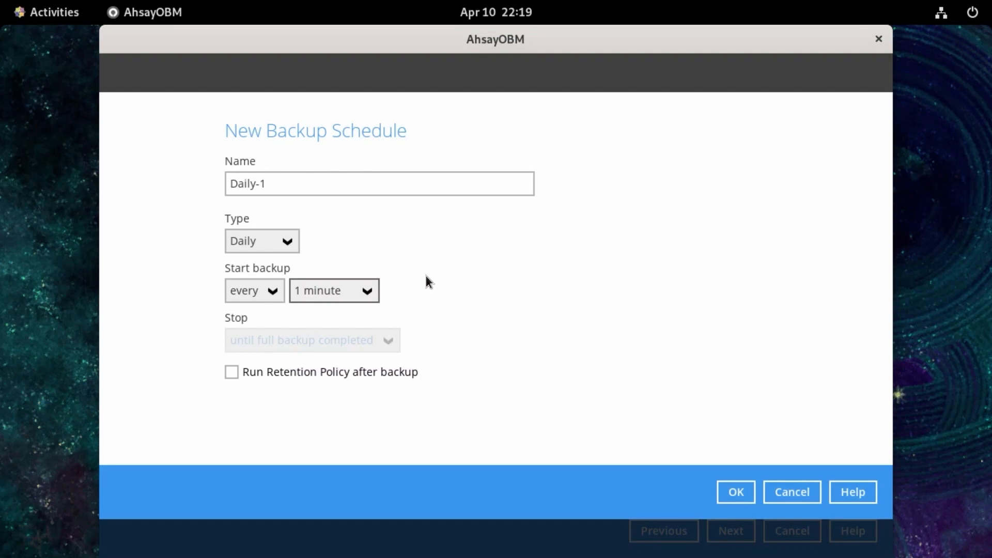
click(272, 291)
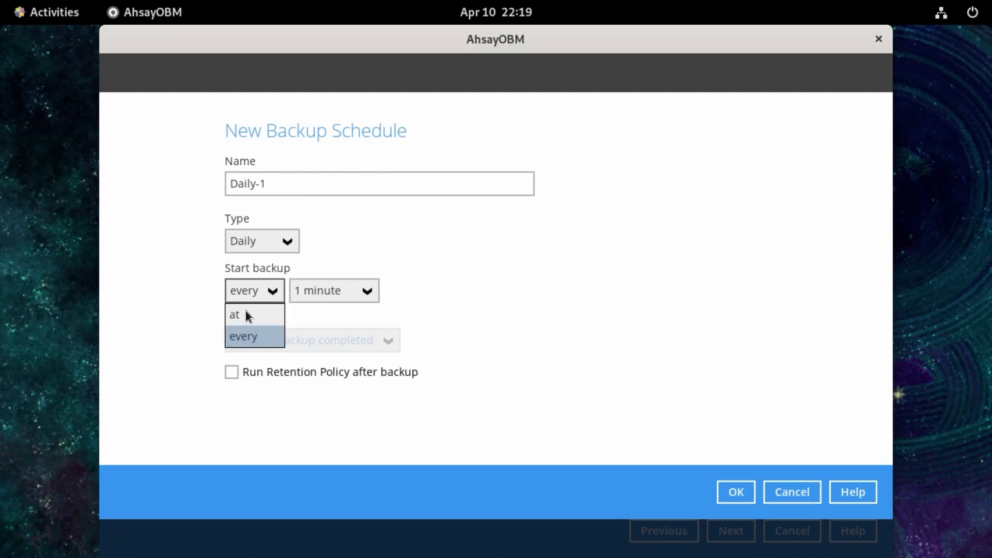
click(247, 312)
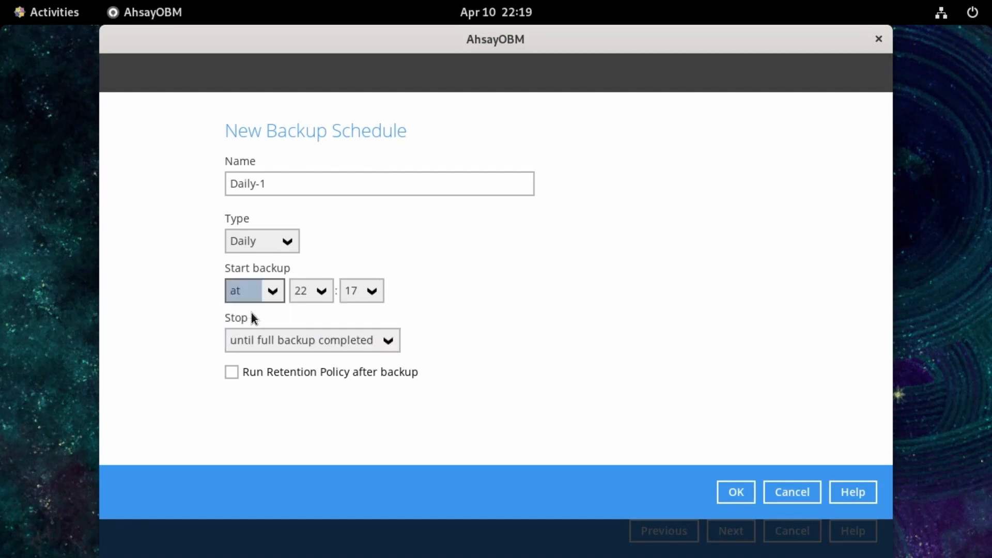
- Examine the "after" stop option with its hour limit and return the stop setting to "until full backup completed"
click(393, 336)
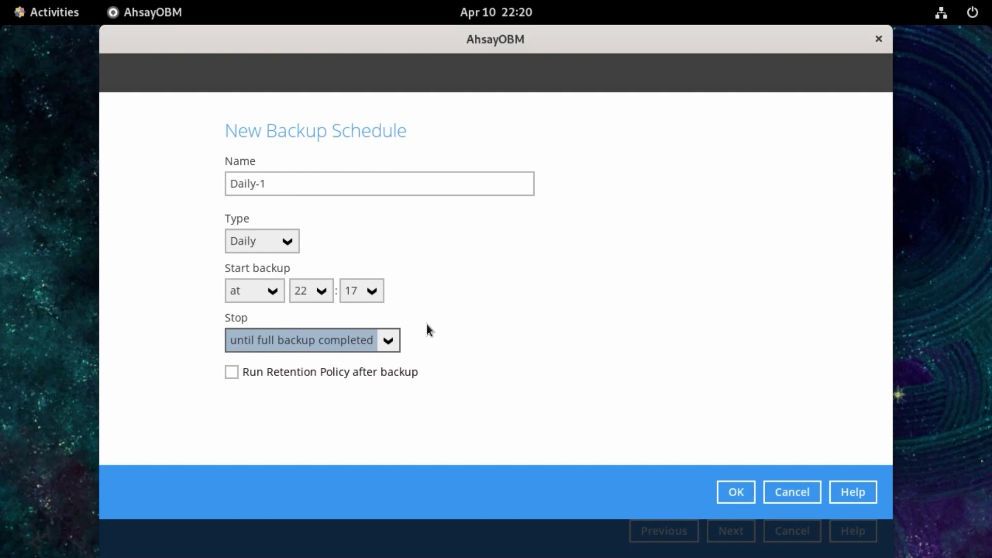
click(391, 342)
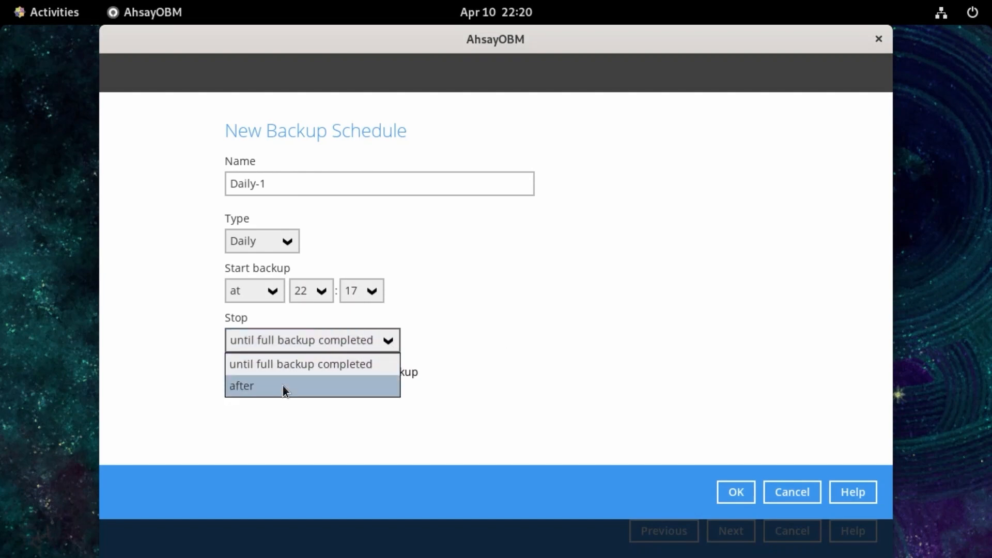
click(283, 386)
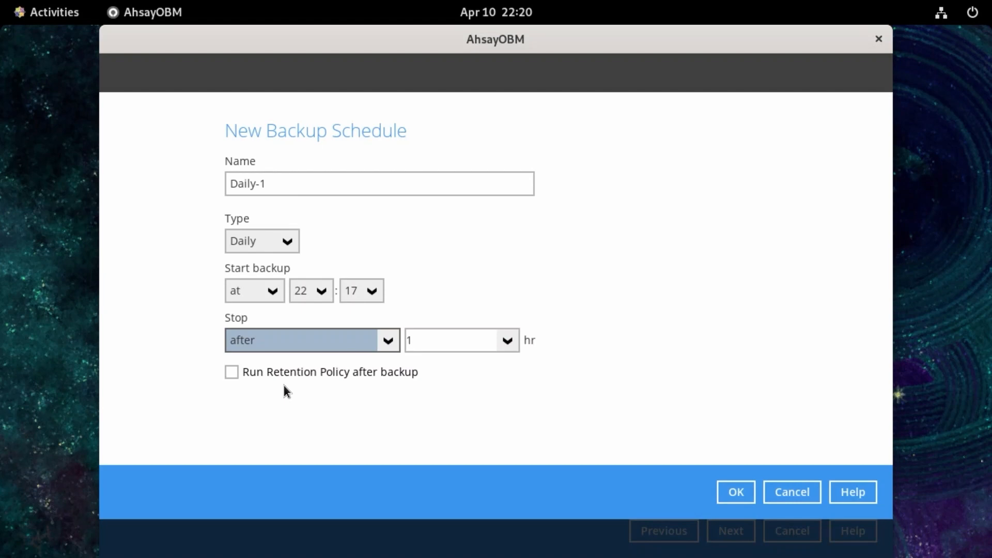
click(370, 339)
click(368, 362)
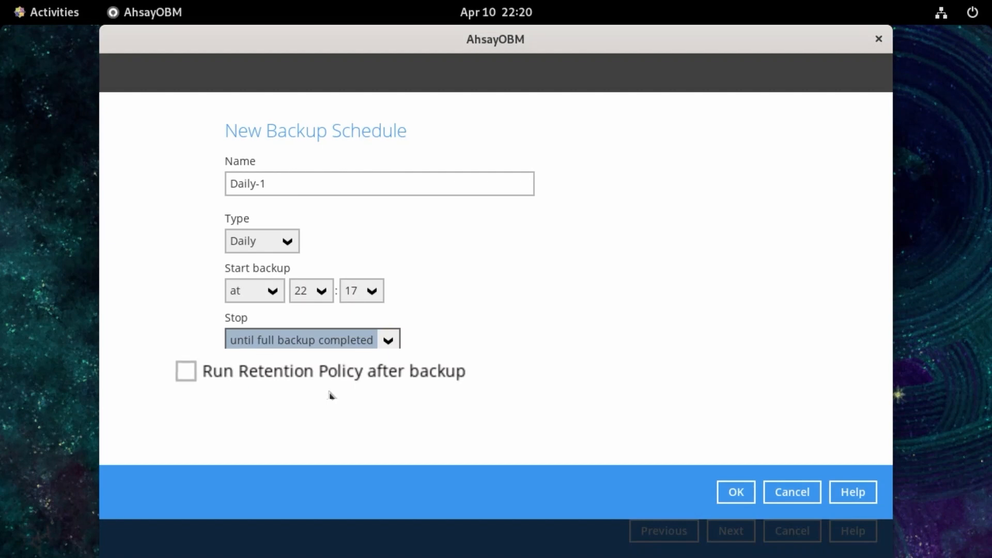
- Enable running the retention policy after backup and name the schedule "Daily Backup at 20:00"
click(184, 381)
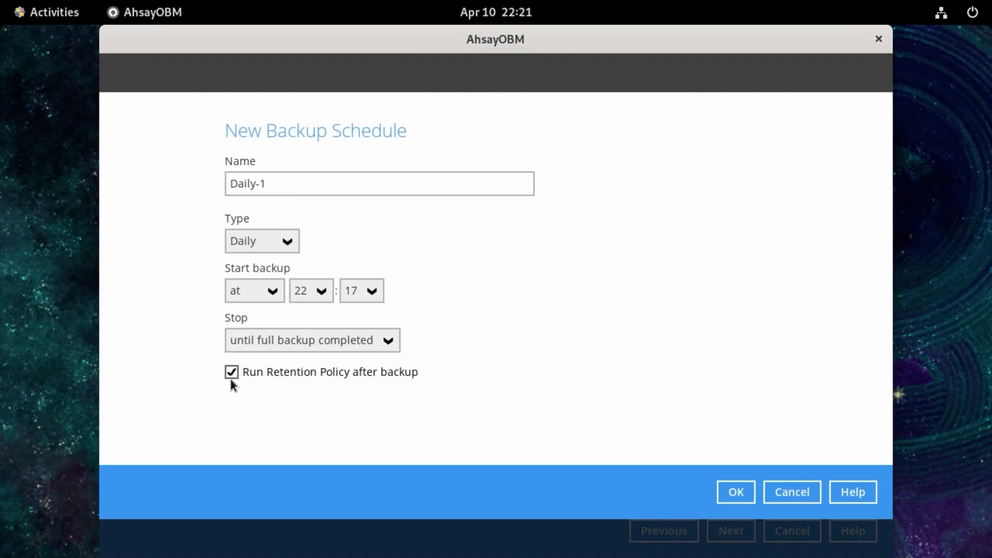
click(273, 184)
drag(272, 184, 217, 184)
key(BackSpace)
text(Daily Backu)
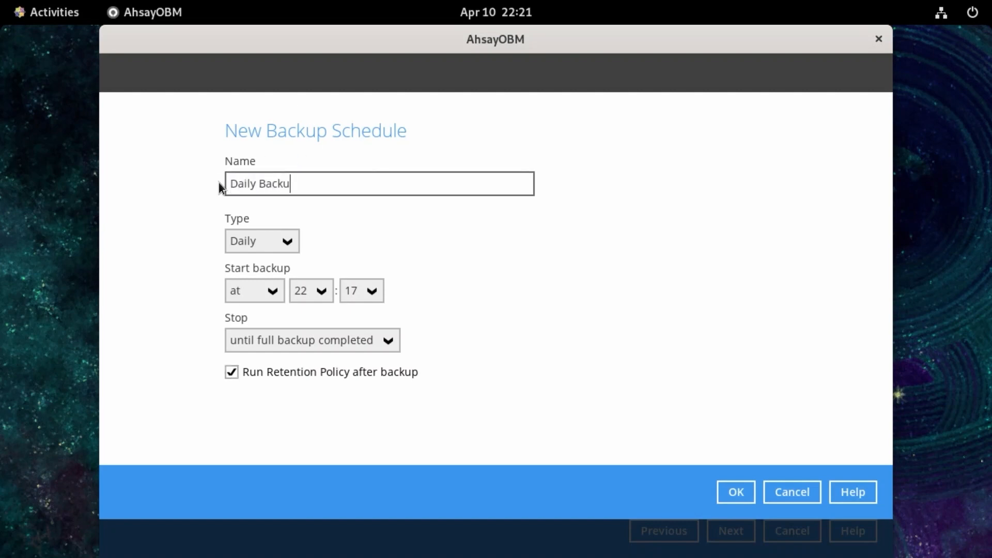
text(p at 20:00)
- Set the daily schedule's start time to 20:00, save the schedule and continue to the destination settings
click(318, 291)
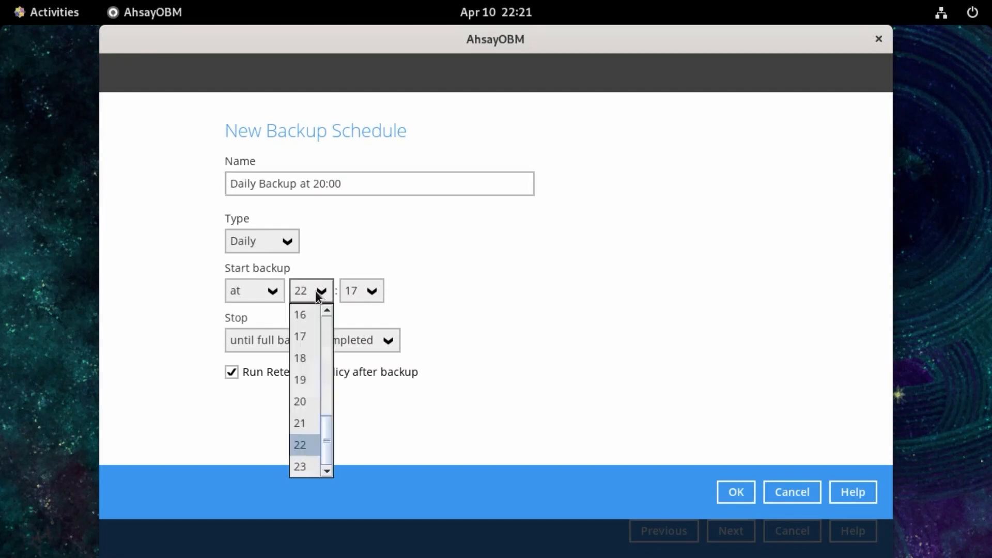
click(310, 401)
scroll(365, 345, up, 6)
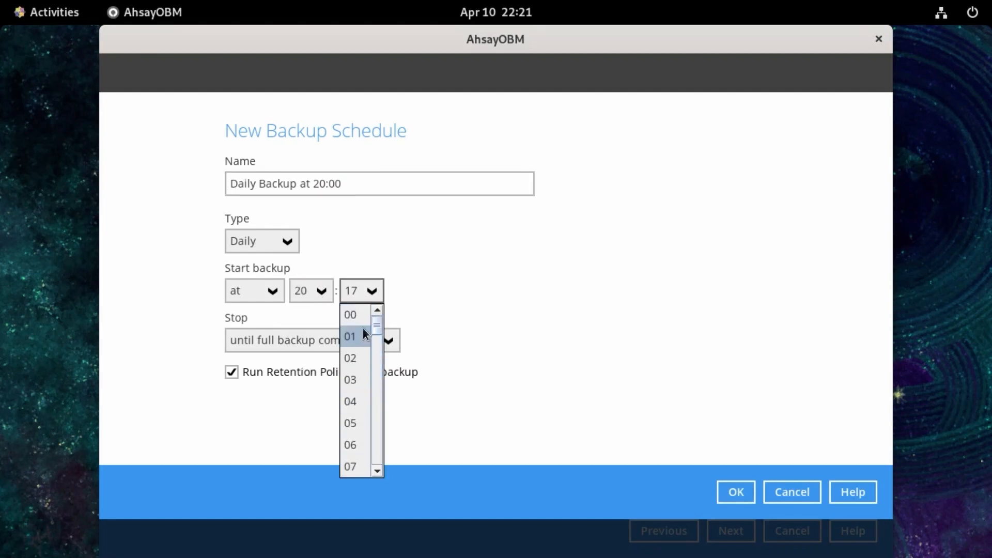
click(355, 314)
click(737, 492)
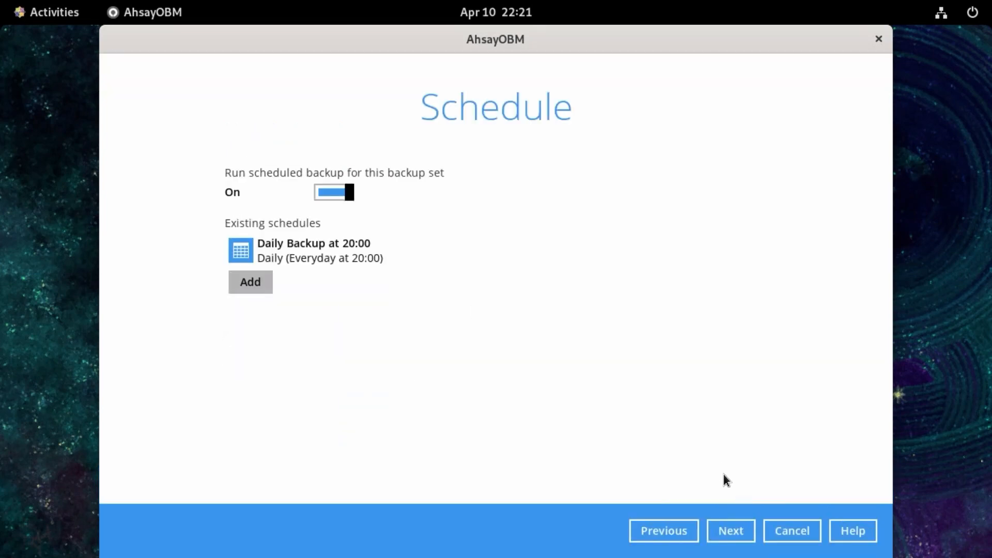
click(734, 528)
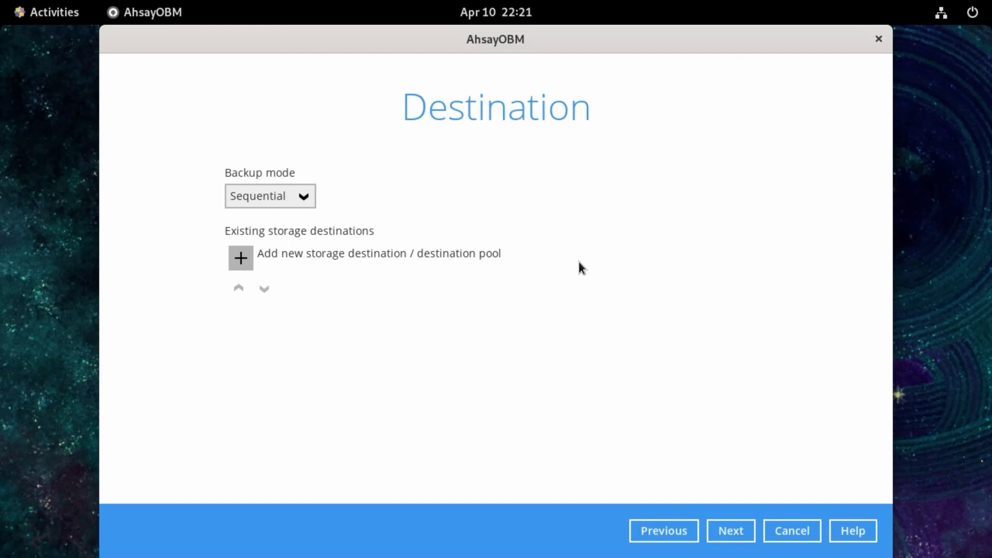
- Add Ahsay Drive (China/Hong Kong) as the storage destination, keeping the Sequential backup mode, and continue
click(244, 255)
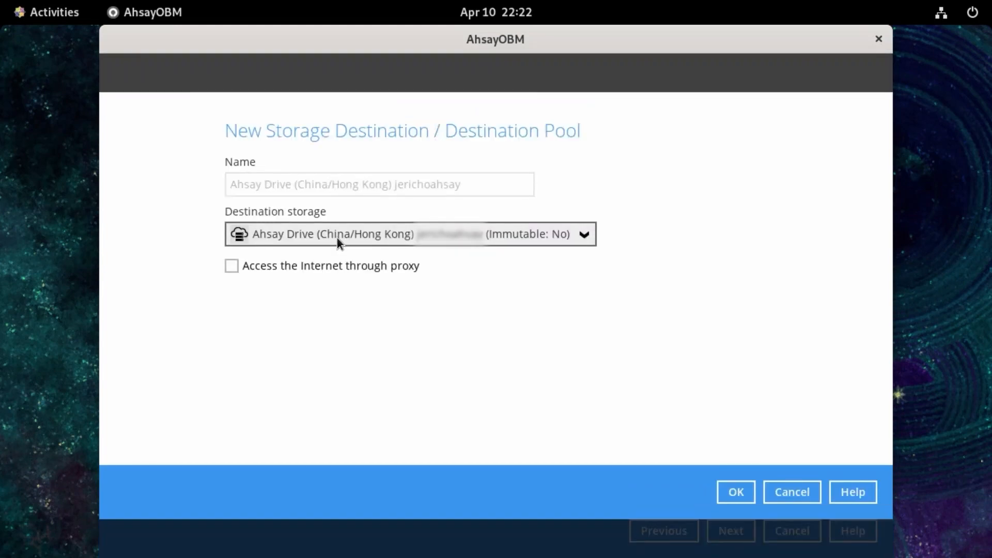
click(733, 492)
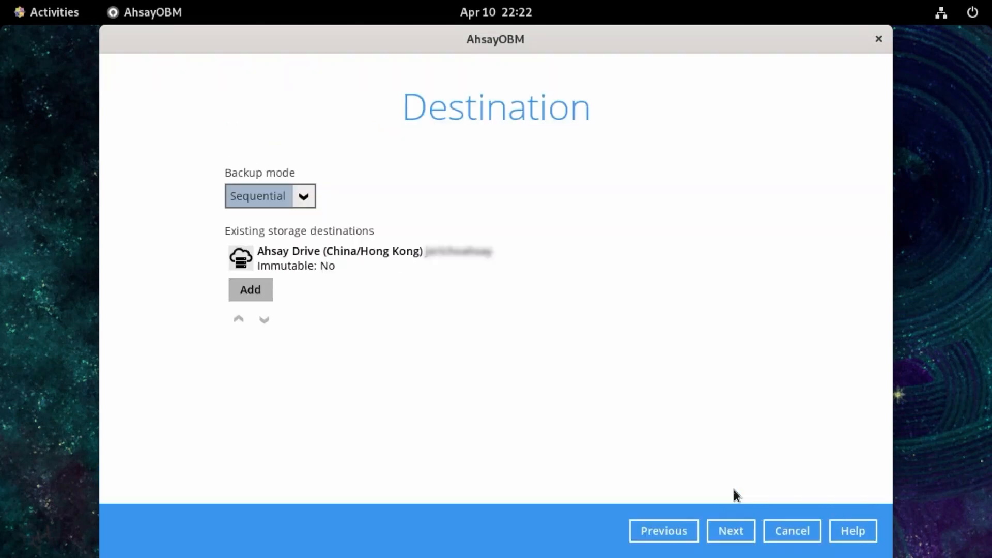
click(736, 534)
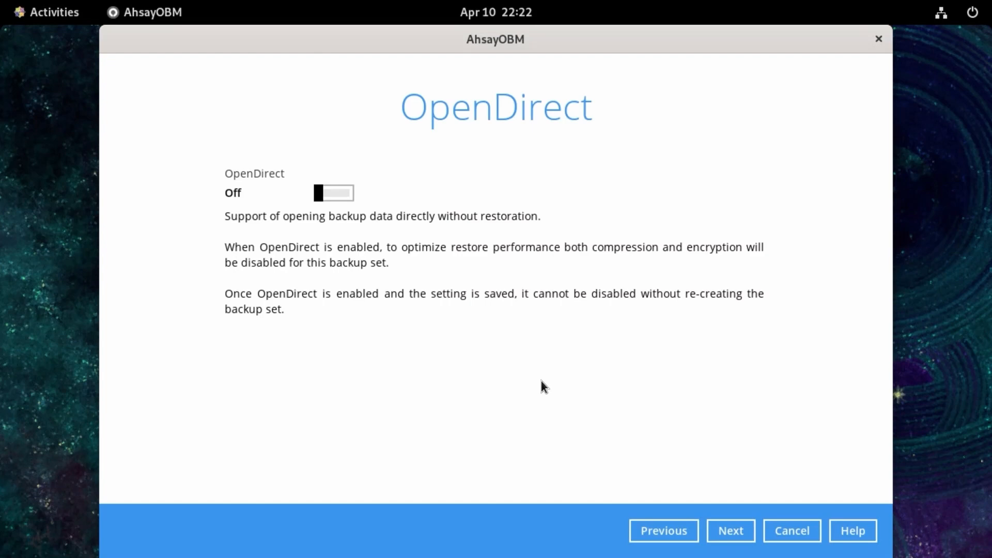
- Leave OpenDirect off, accept Default encryption with its key, and finish creating the backup set
click(728, 527)
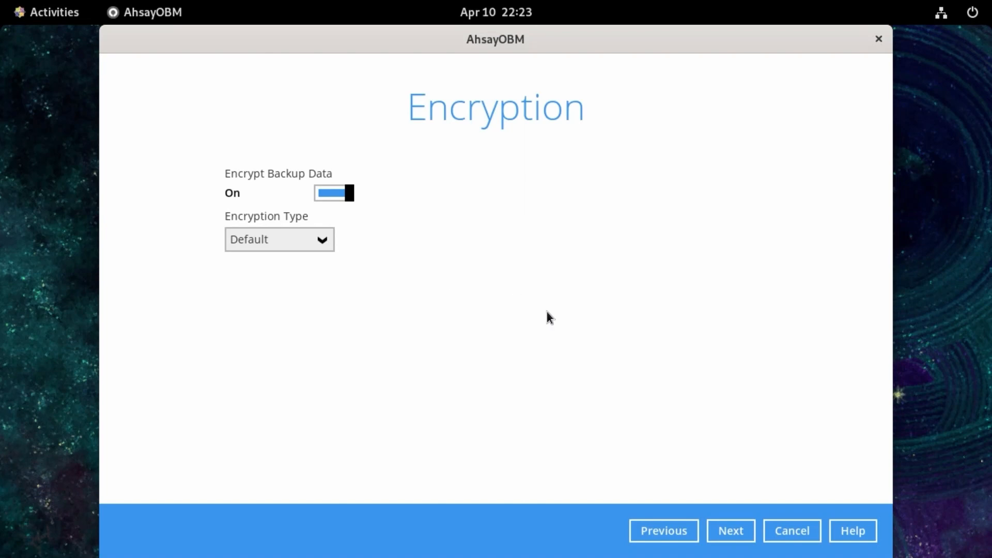
click(730, 531)
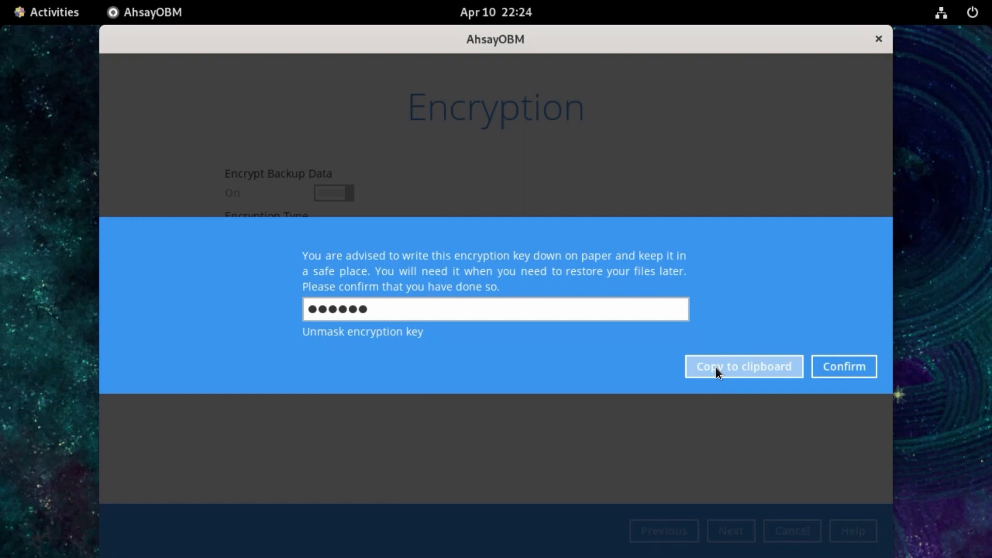
click(864, 366)
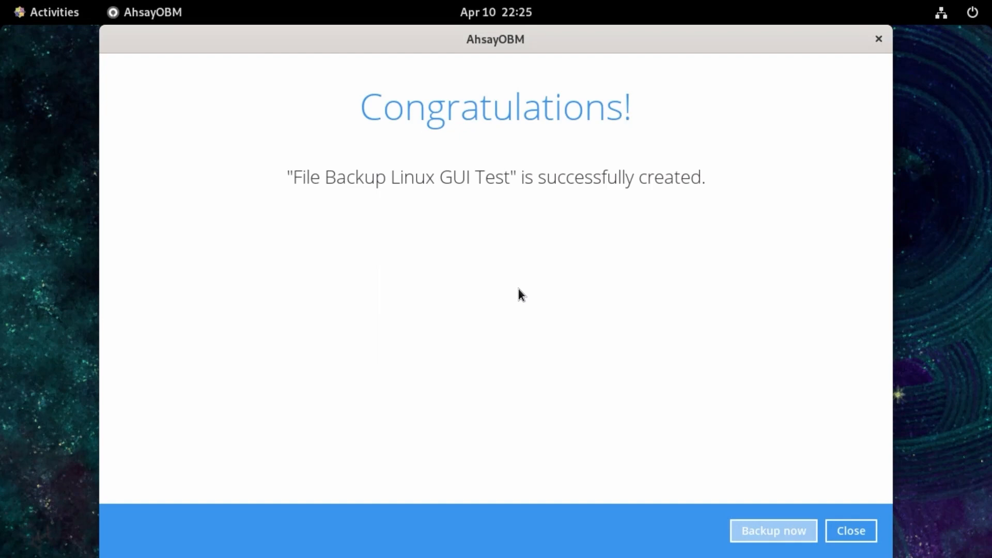
click(851, 532)
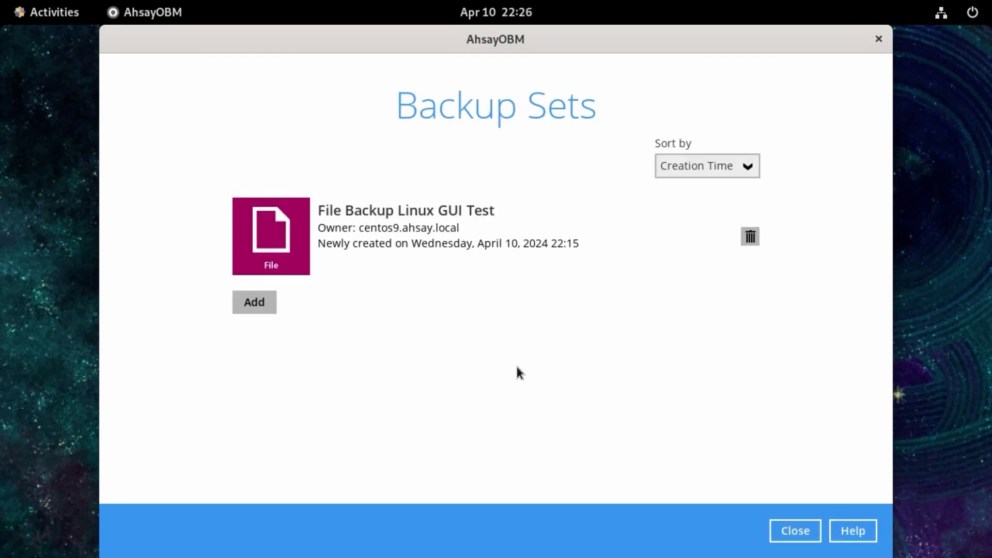
- Open the "File Backup Linux GUI Test" set, reveal its advanced settings and examine the deduplication options
click(501, 239)
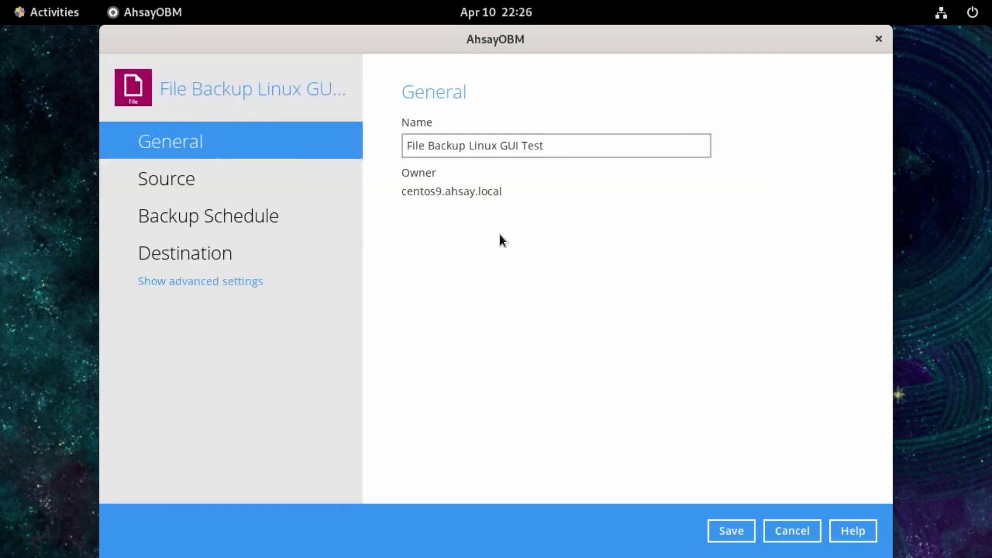
click(180, 285)
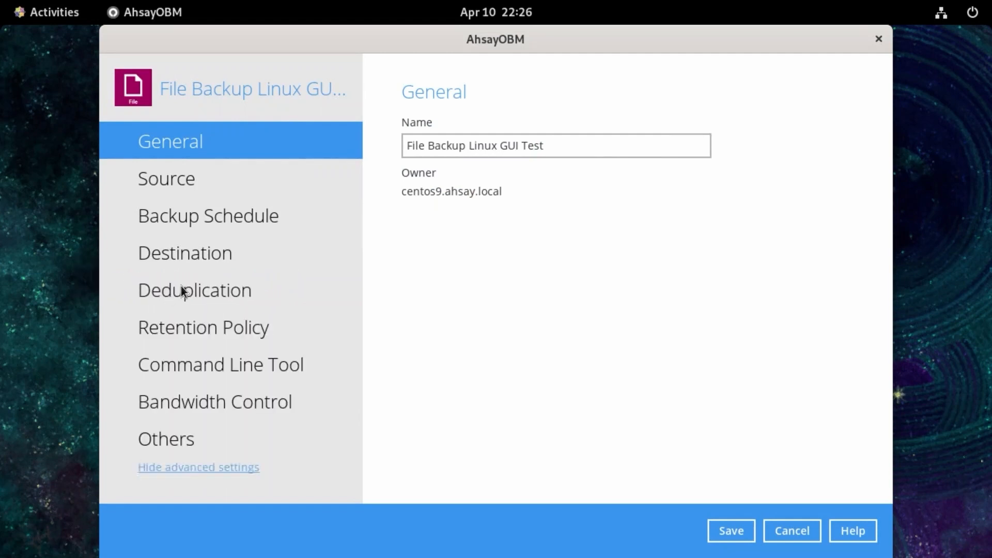
click(219, 290)
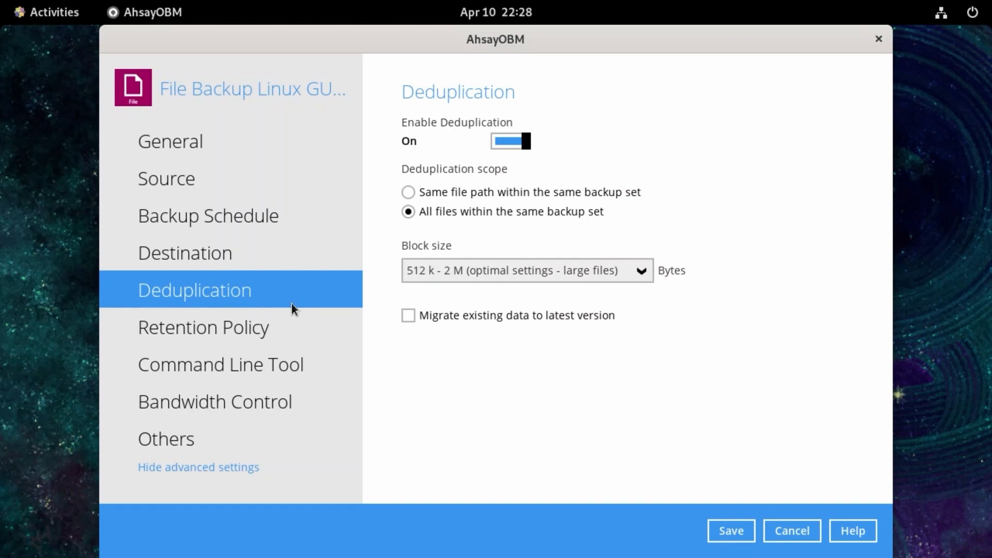
- Examine the advanced retention policy types Weekly, Quarterly, Yearly and Custom, discard the new policy and return the retention mode to Simple
click(250, 328)
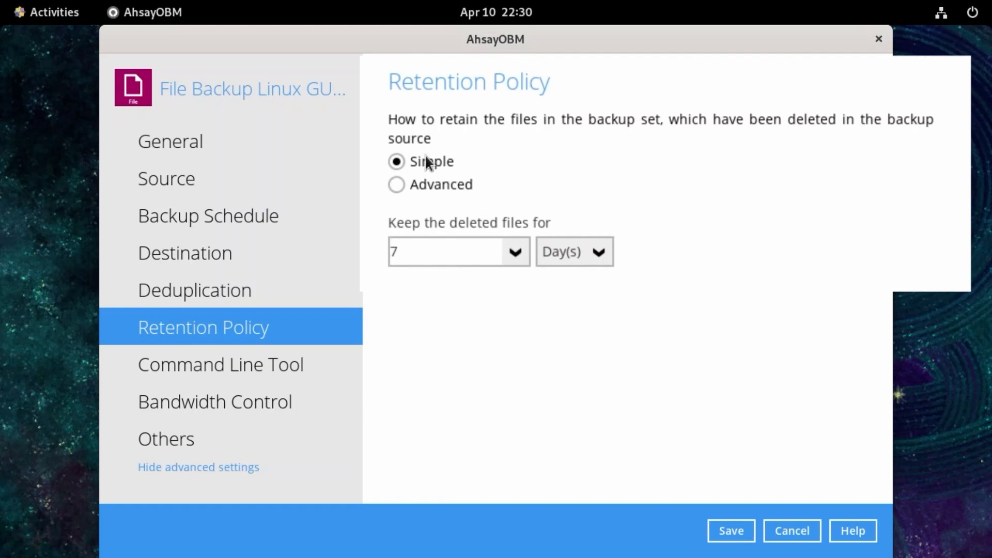
click(423, 185)
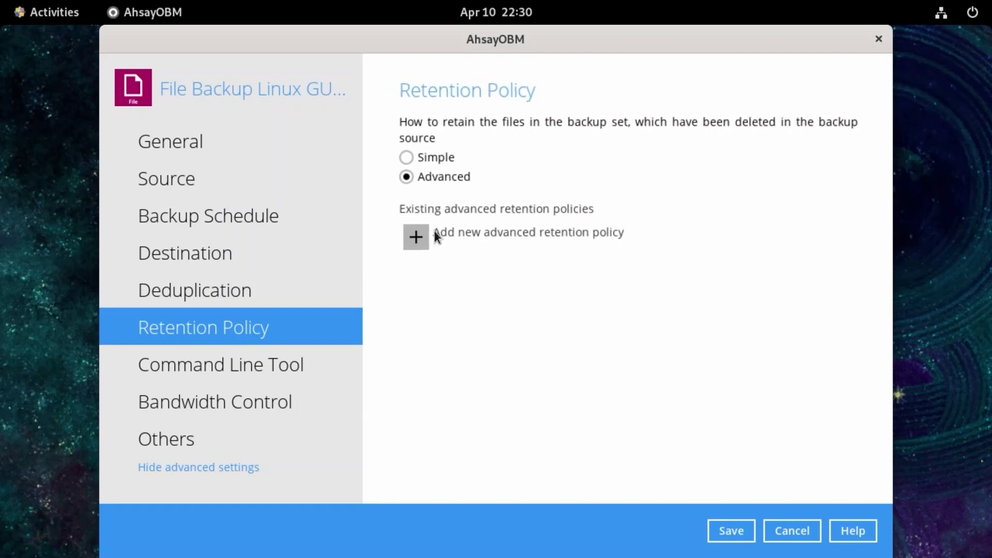
click(420, 233)
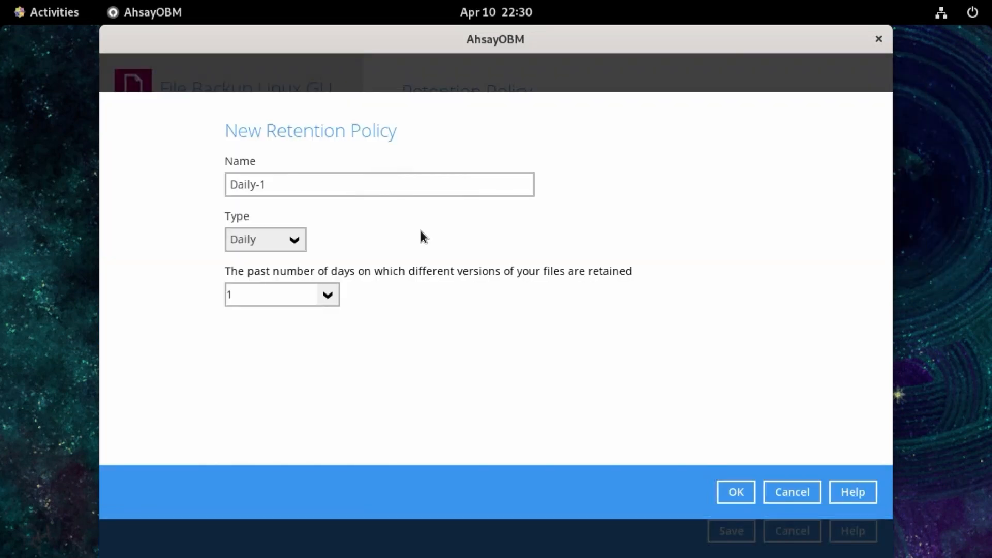
click(289, 243)
click(276, 285)
click(298, 241)
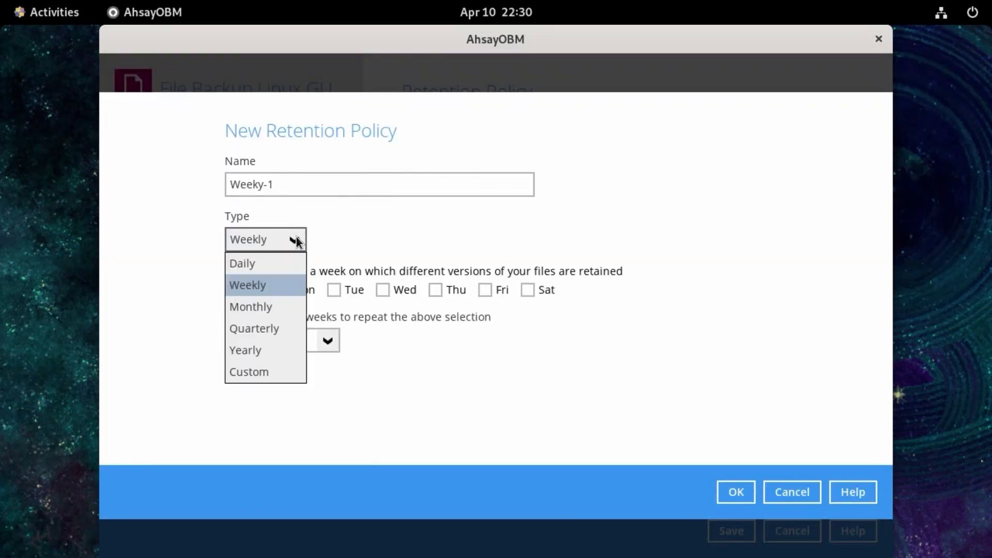
click(271, 328)
click(287, 239)
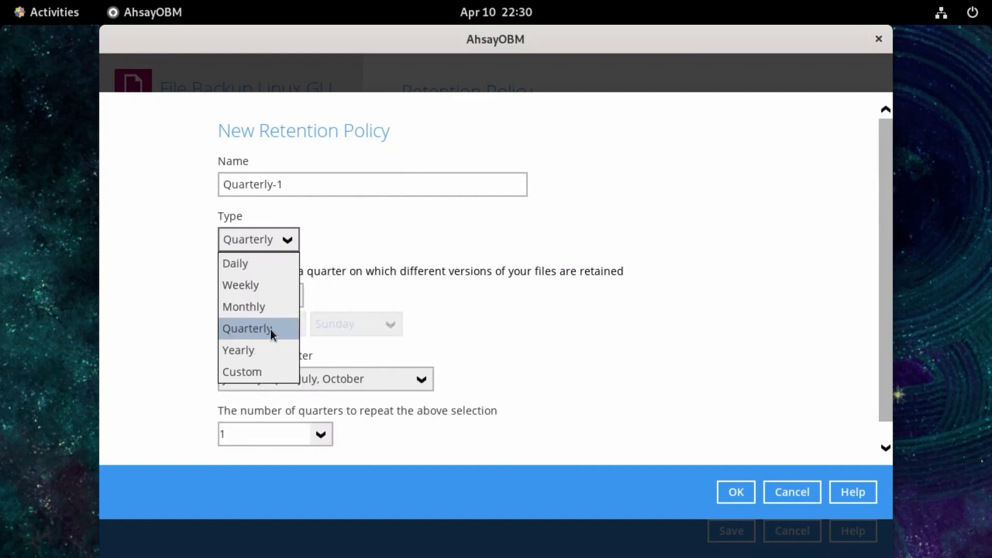
click(257, 348)
click(286, 239)
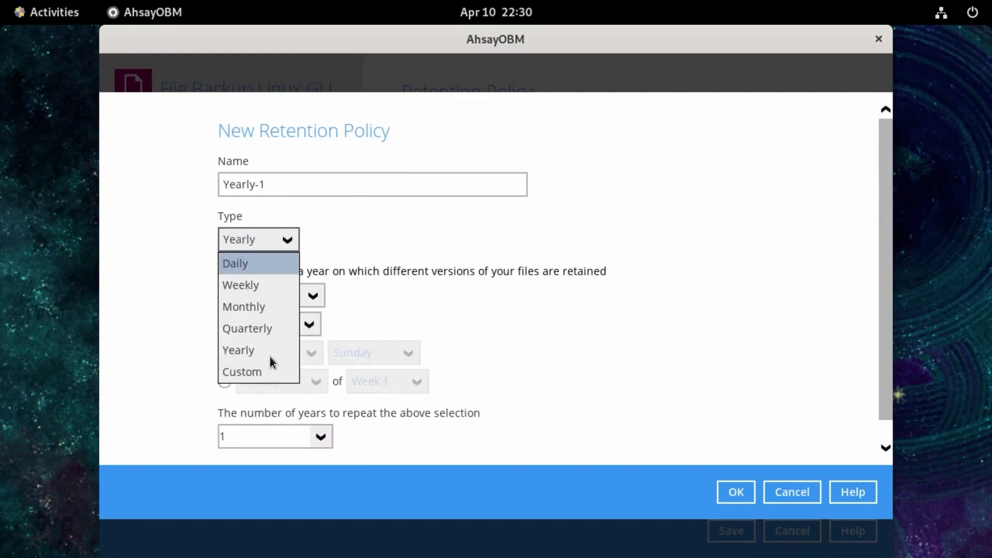
click(264, 373)
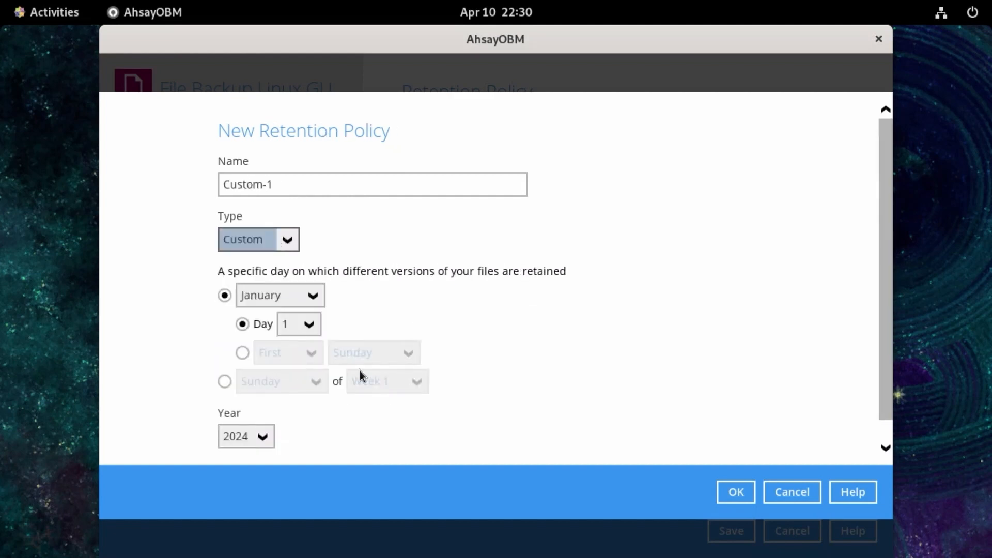
click(791, 492)
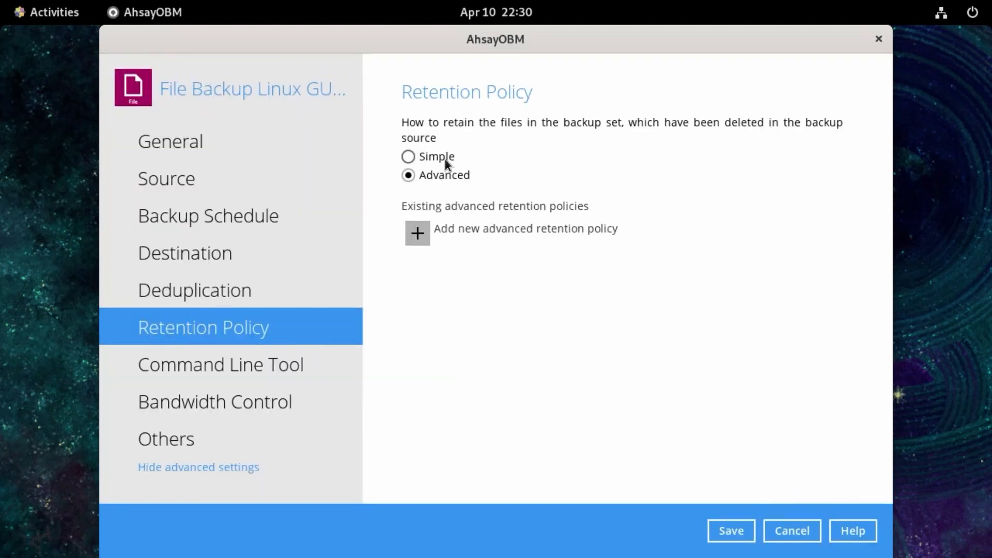
click(444, 160)
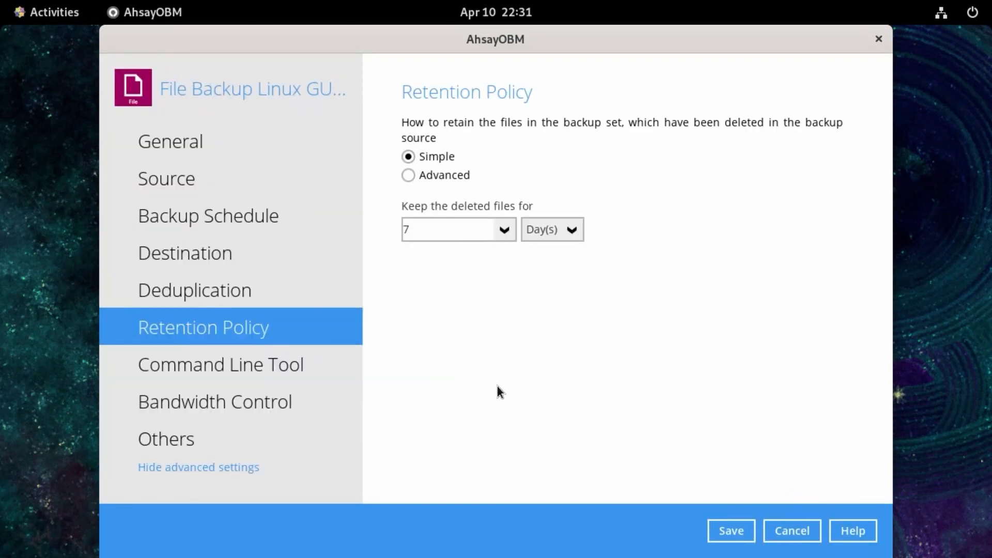
- Change the backup set's temporary directory to /run/temp
click(194, 439)
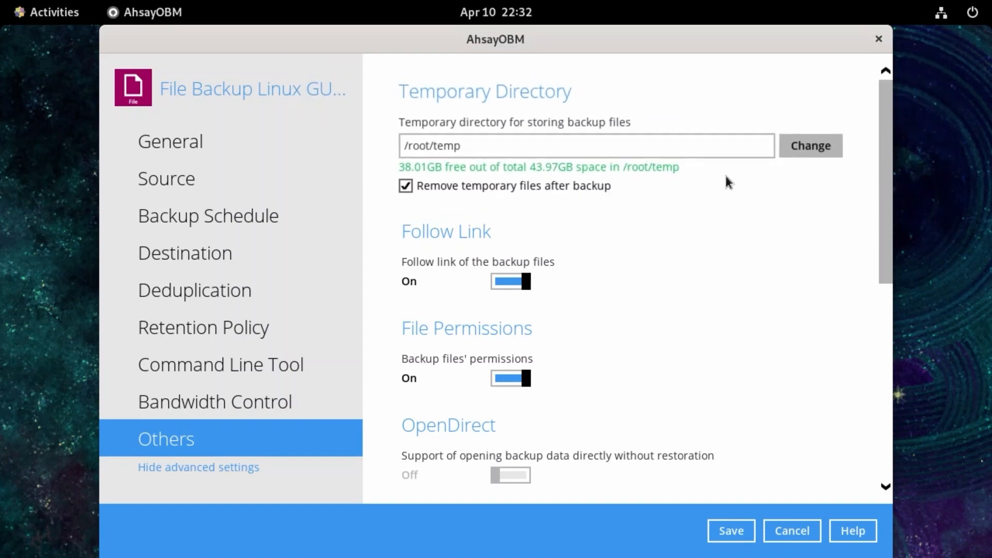
click(823, 148)
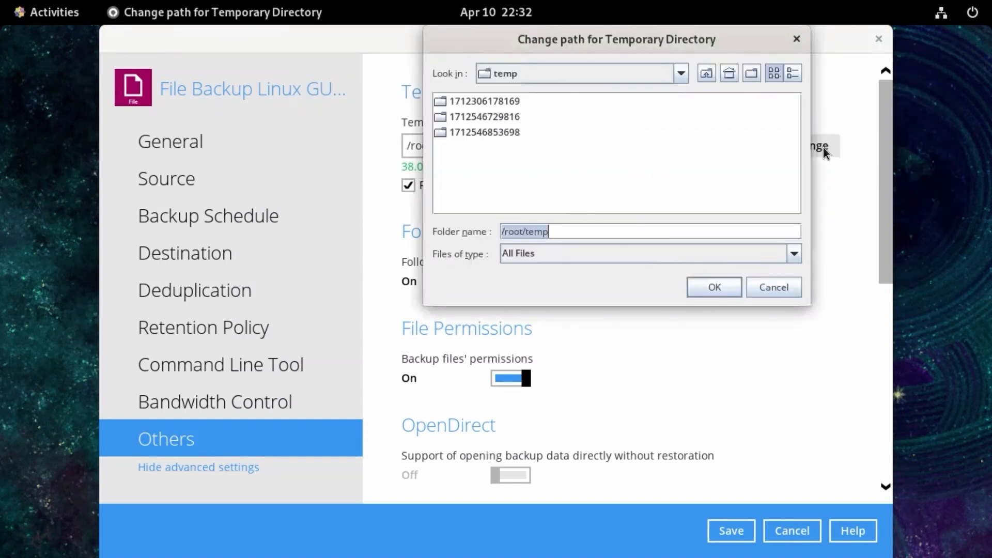
click(729, 74)
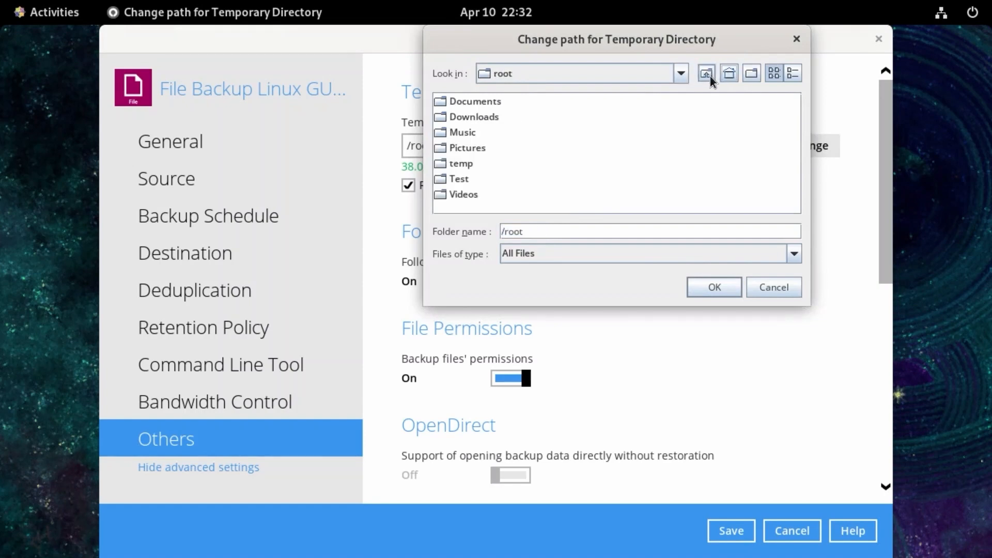
click(707, 74)
double_click(493, 194)
drag(603, 207, 756, 208)
double_click(664, 131)
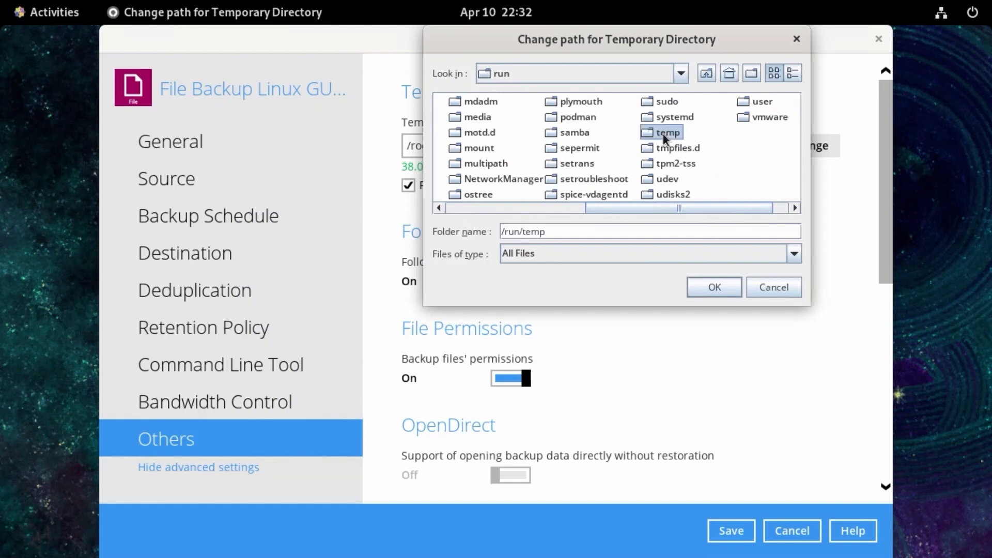
click(710, 286)
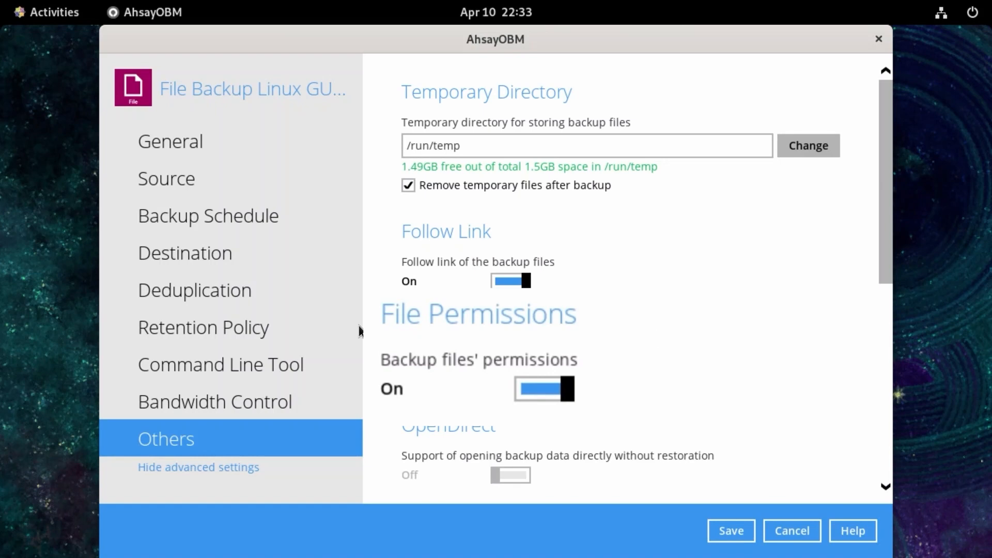
- Review the compression, encryption and Recycle Bin options, and save the backup set's settings
scroll(639, 319, down, 4)
scroll(638, 317, down, 6)
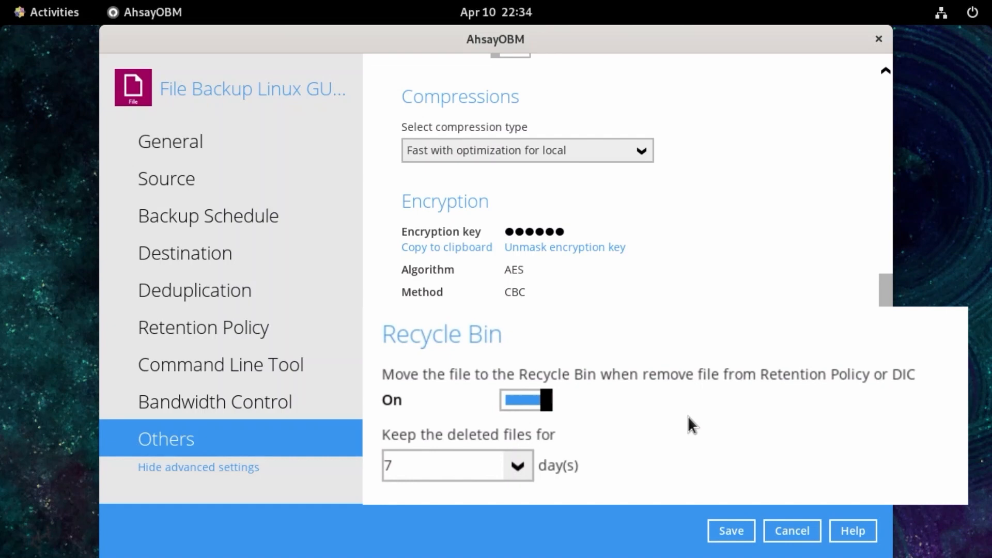
click(738, 537)
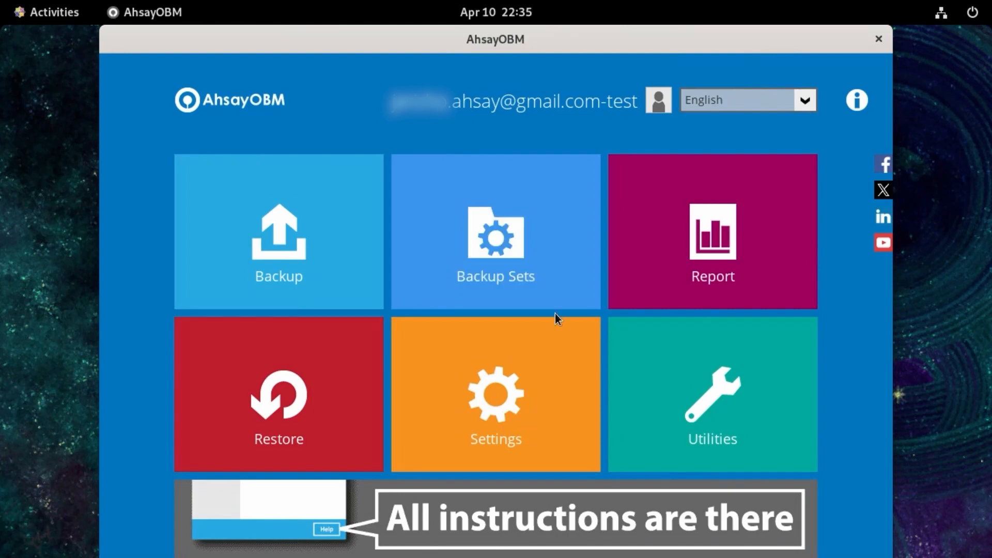
- Run a manual backup of "File Backup Linux GUI Test" to Ahsay Drive with the retention policy run after backup
click(284, 235)
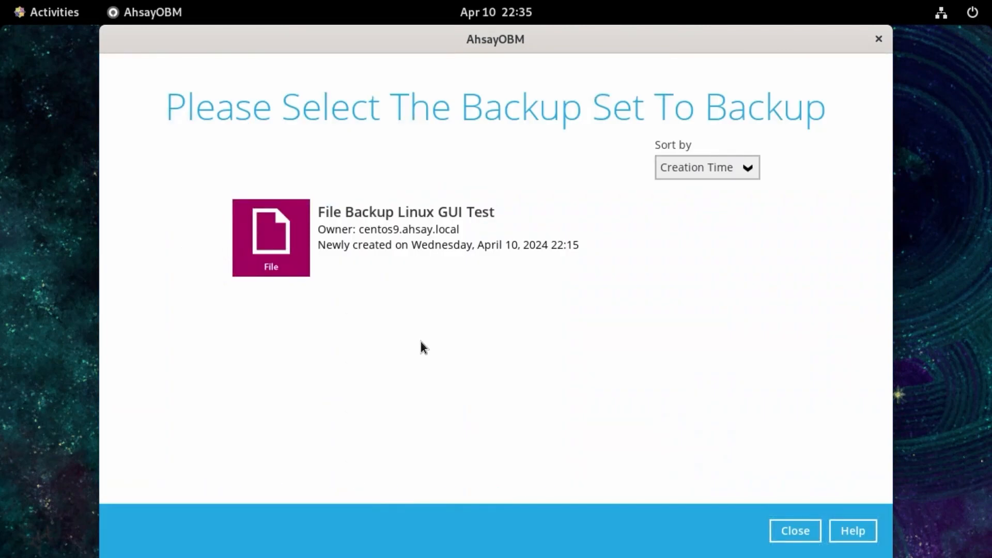
click(409, 228)
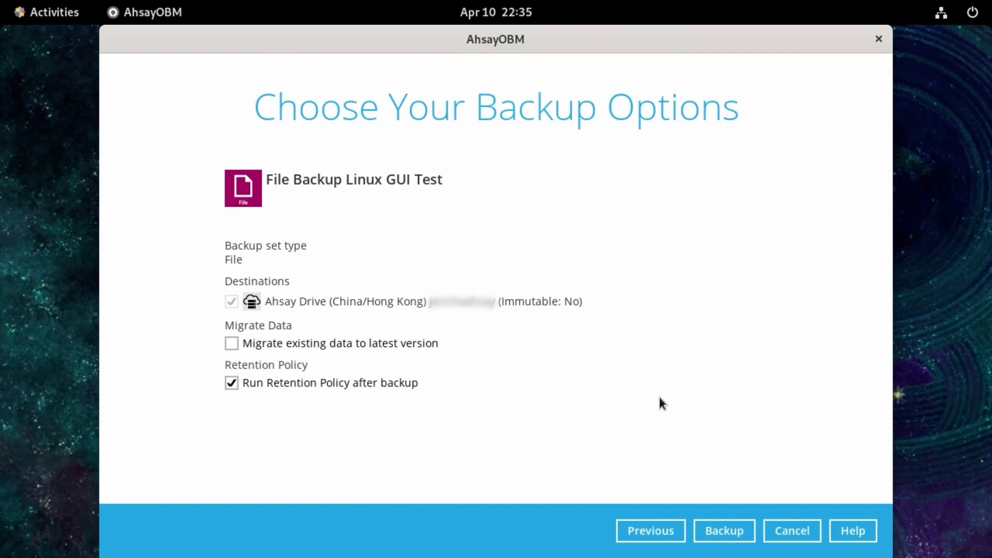
click(726, 531)
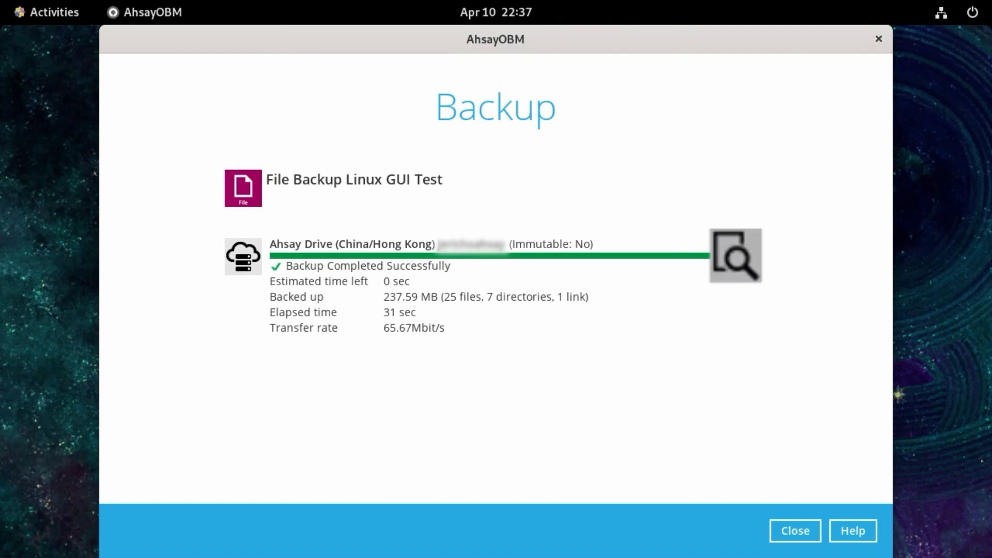
- Examine the log entries of the finished backup, and close the log and the backup page
click(736, 256)
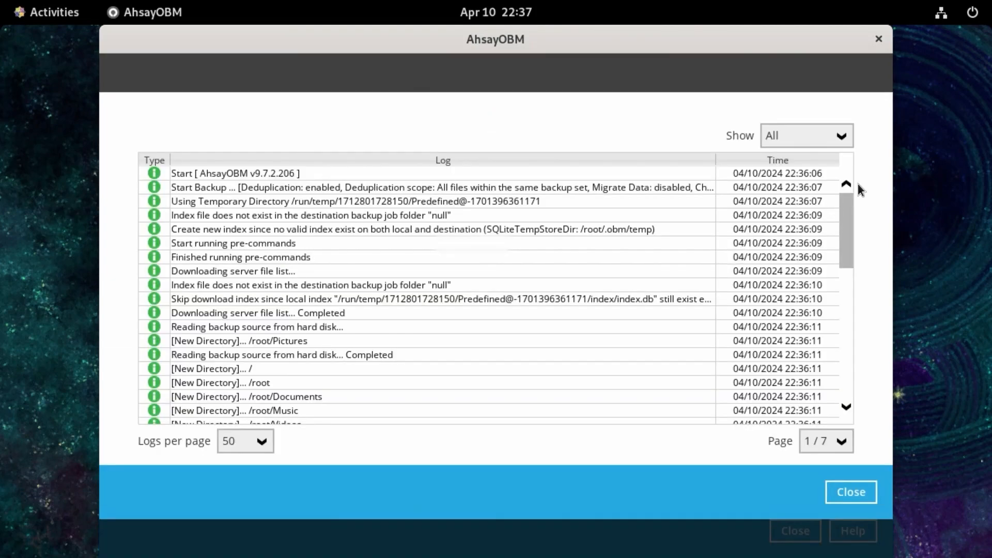
drag(846, 209, 848, 392)
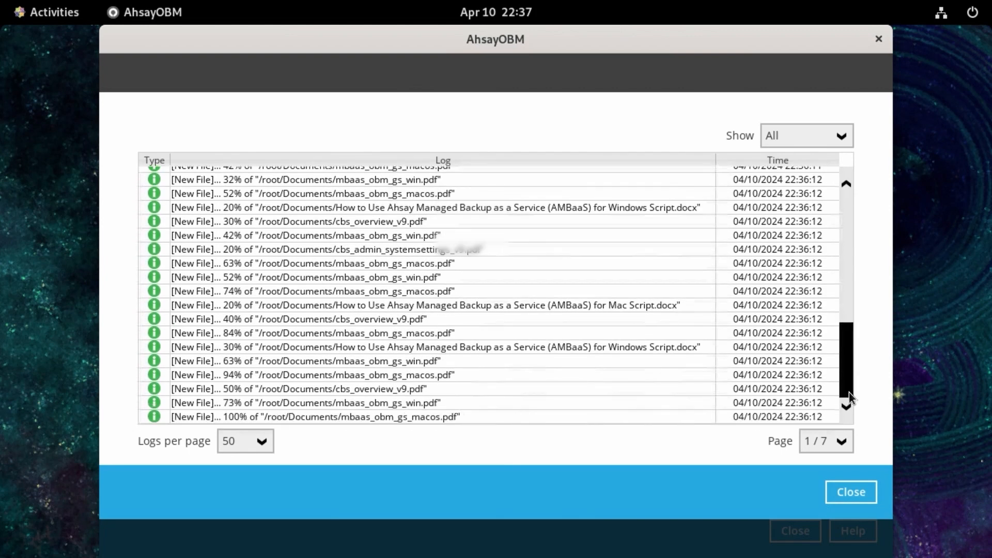
click(850, 493)
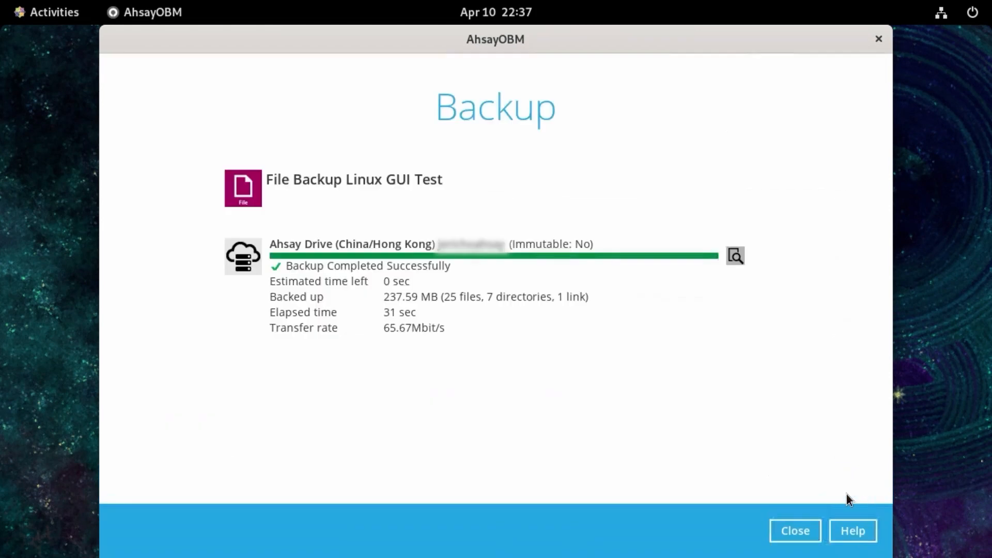
click(794, 531)
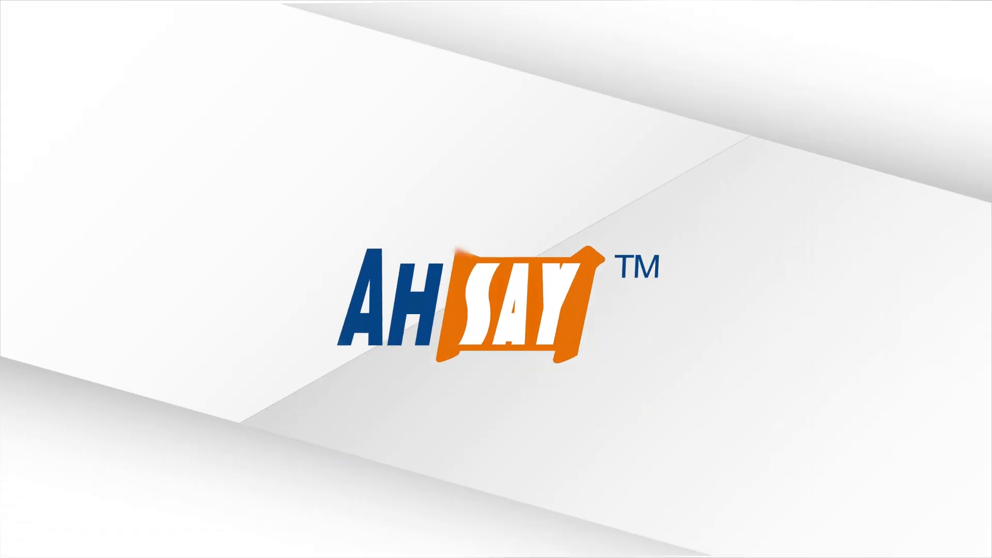